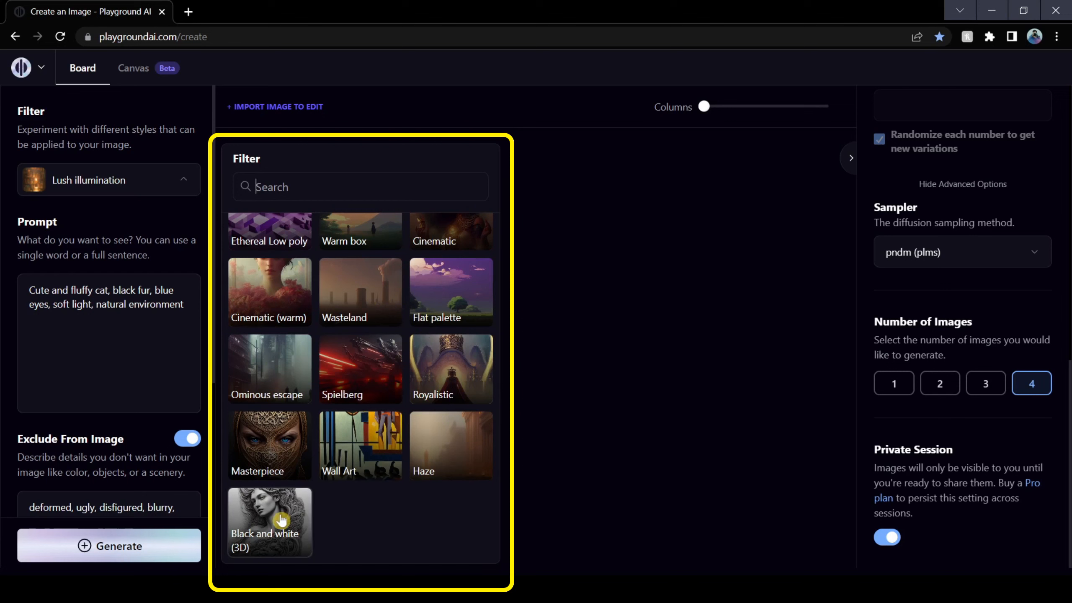
Look through the style filters, keep Lush illumination, and generate four images from the cute and fluffy cat prompt.
scroll(376, 440, up, 3)
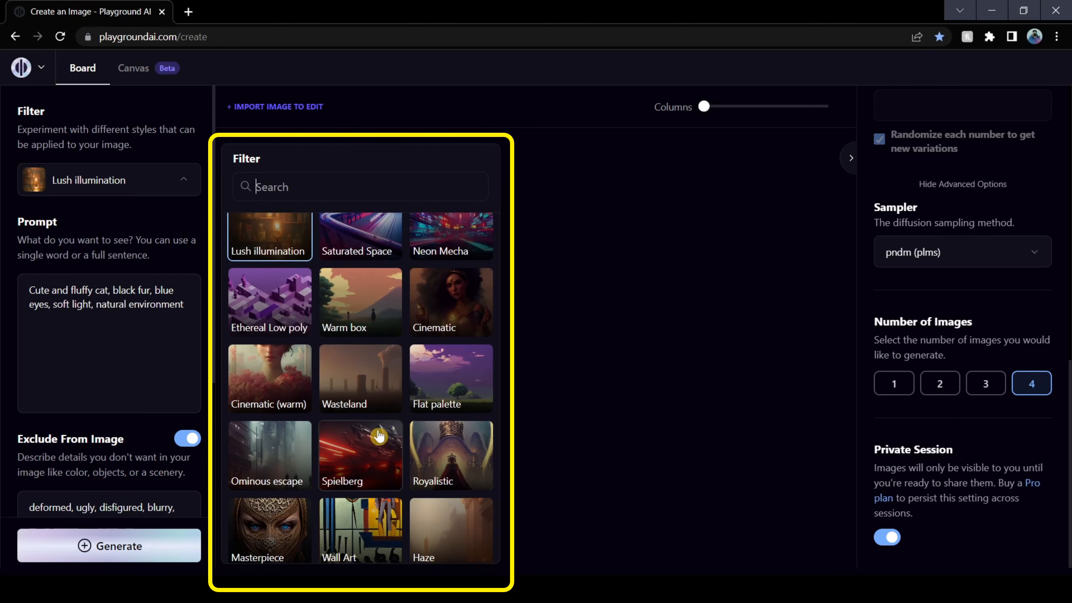
scroll(403, 411, up, 1)
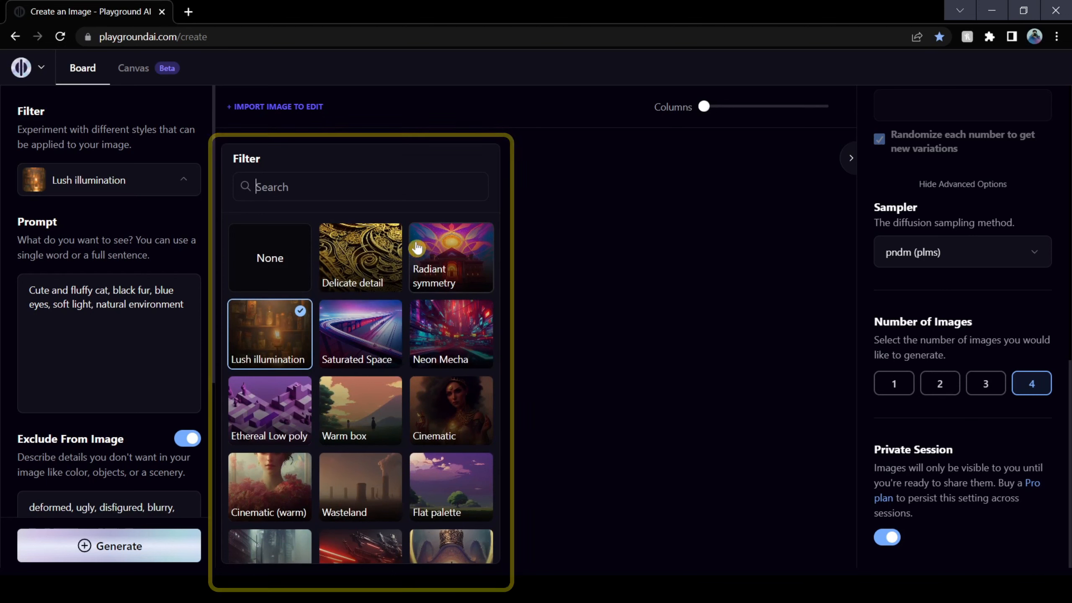
click(252, 339)
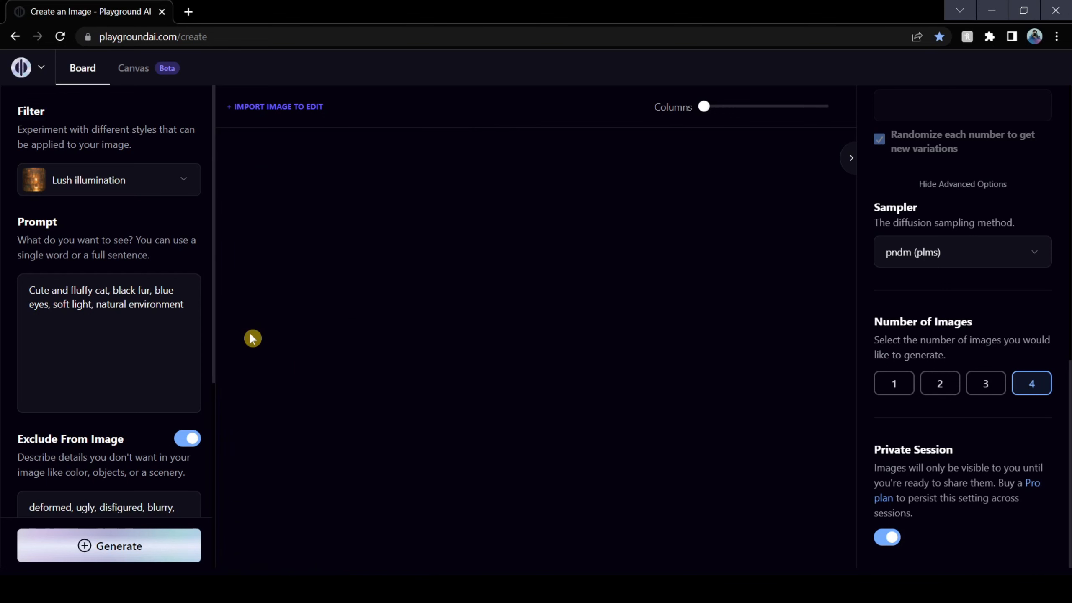
click(144, 547)
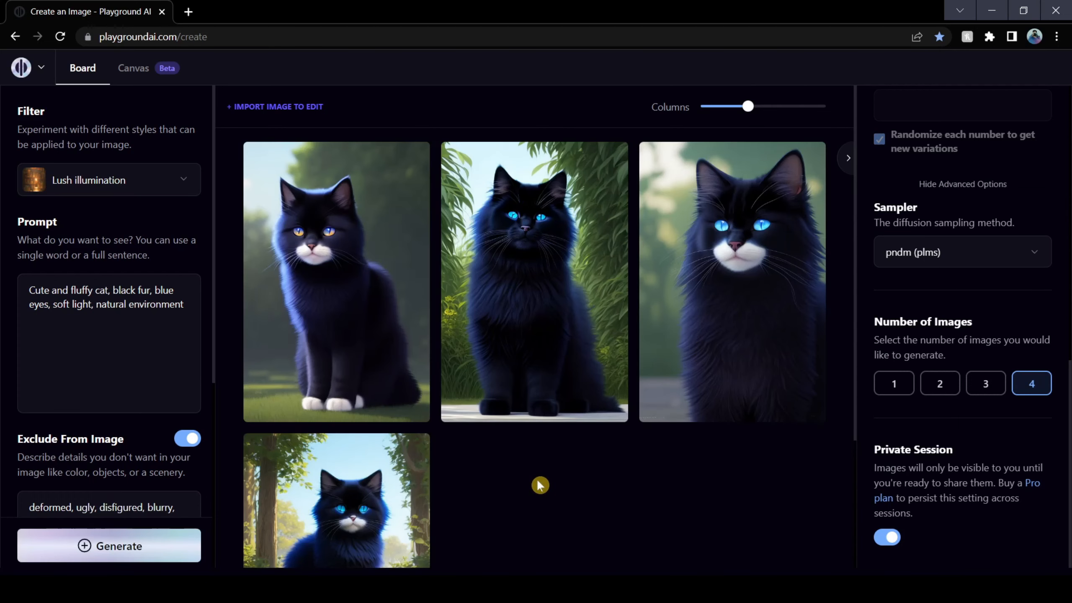
View each of the four generated cat images at full size.
click(415, 165)
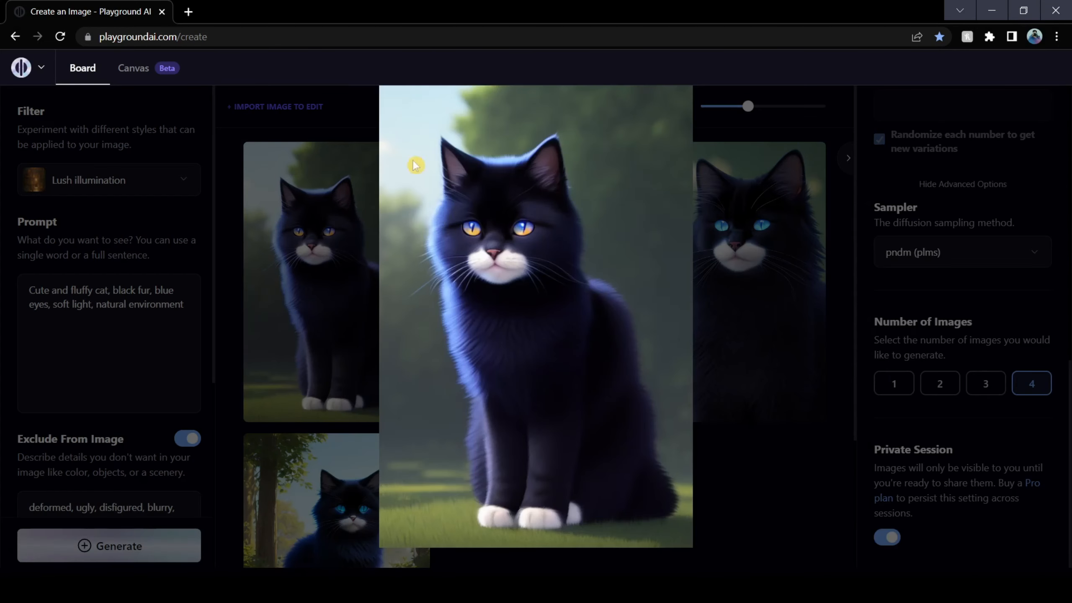
click(776, 468)
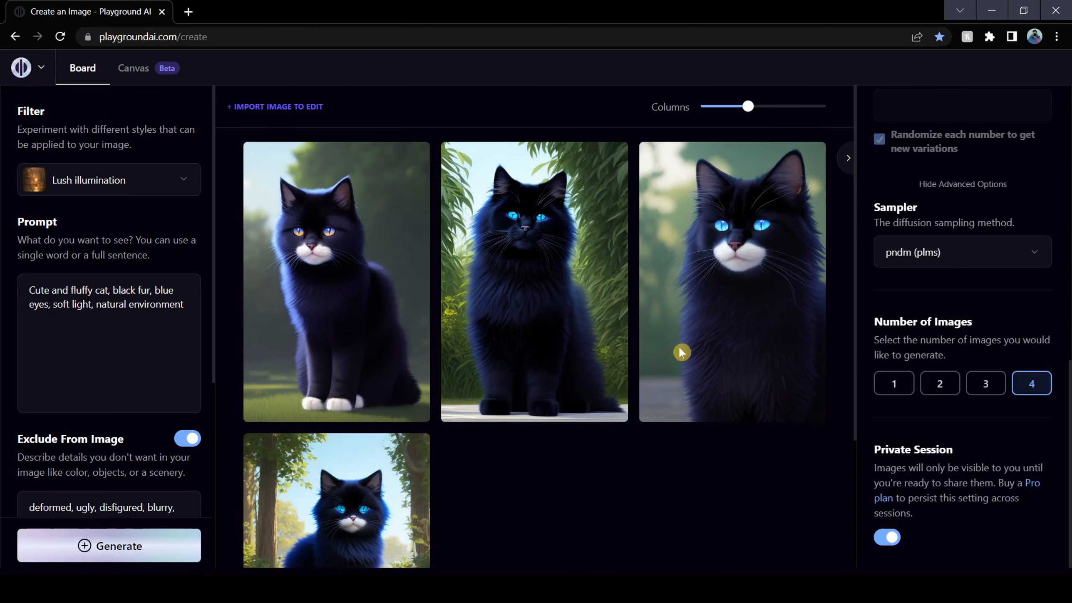
click(615, 165)
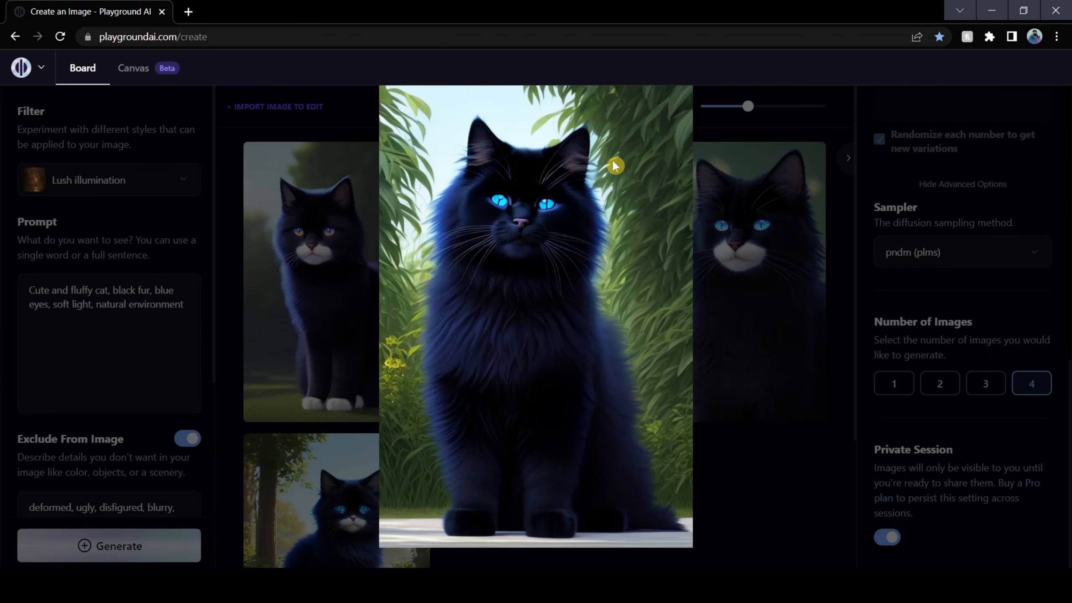
click(754, 475)
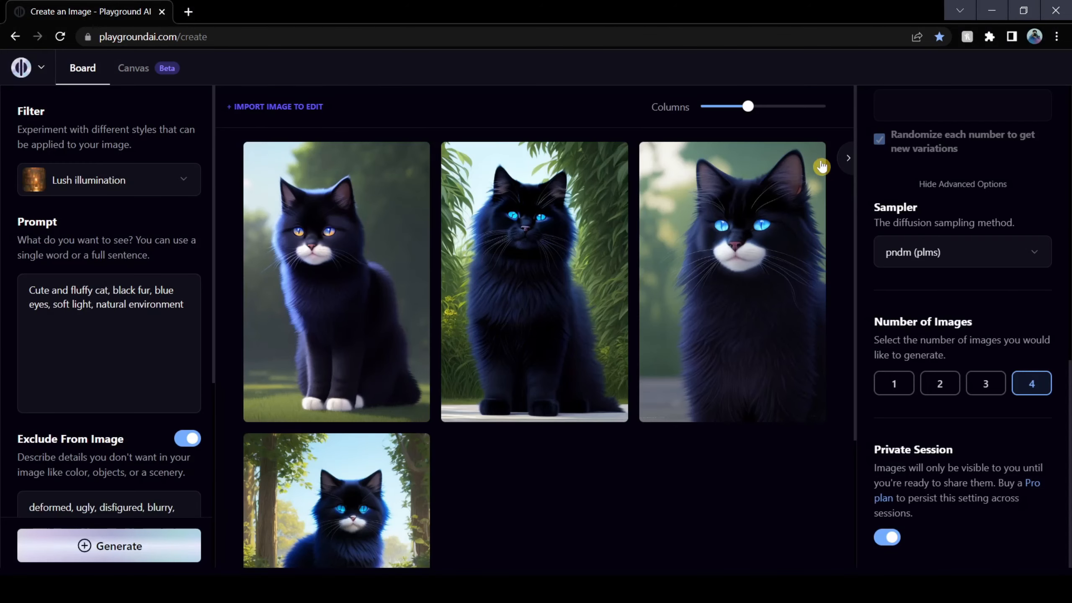
click(804, 350)
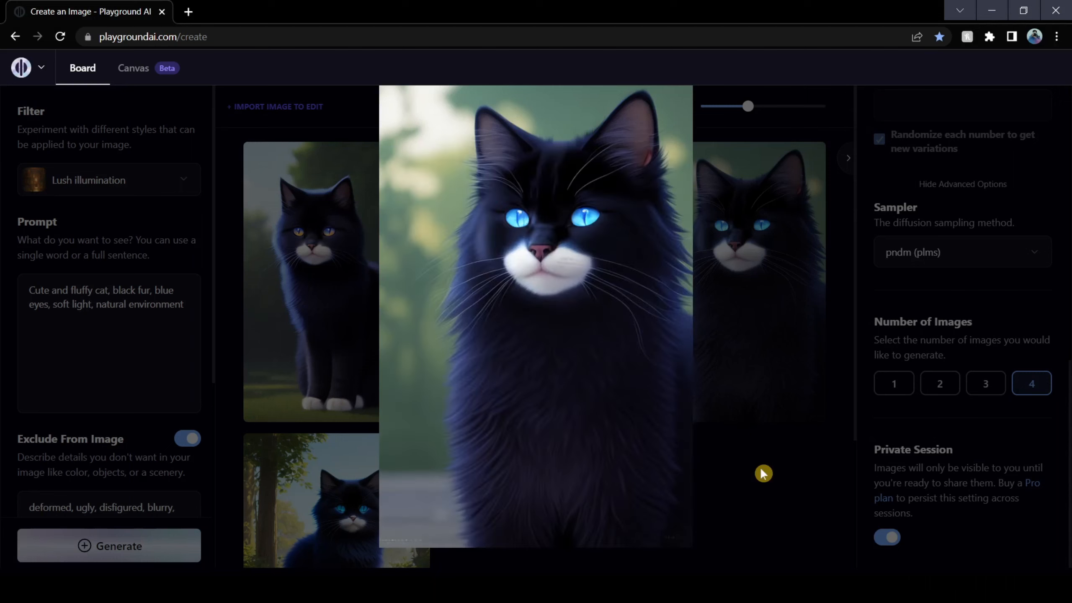
click(762, 491)
scroll(439, 392, down, 3)
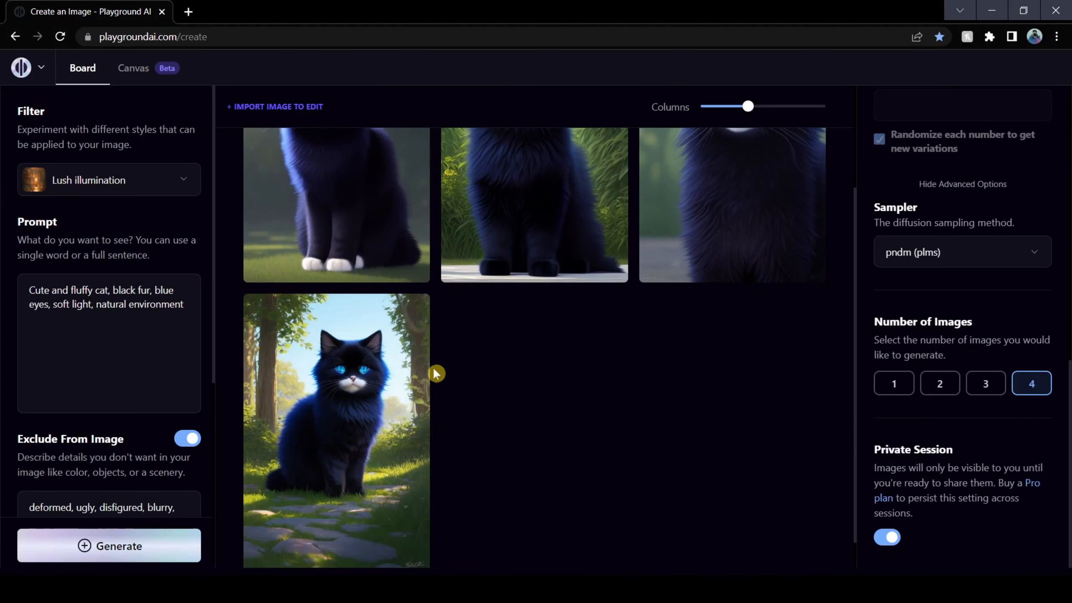
click(416, 311)
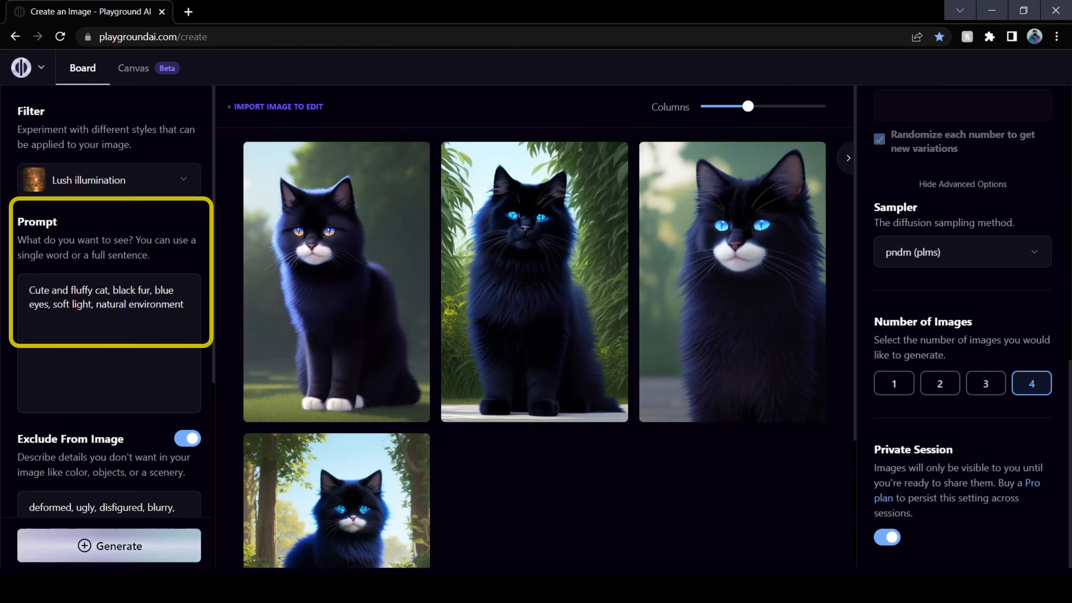
Replace the prompt with "Cyborg man, black and gold, destruction in the background, gold light strips, glowing eyes" and generate the images.
key(ctrl+a)
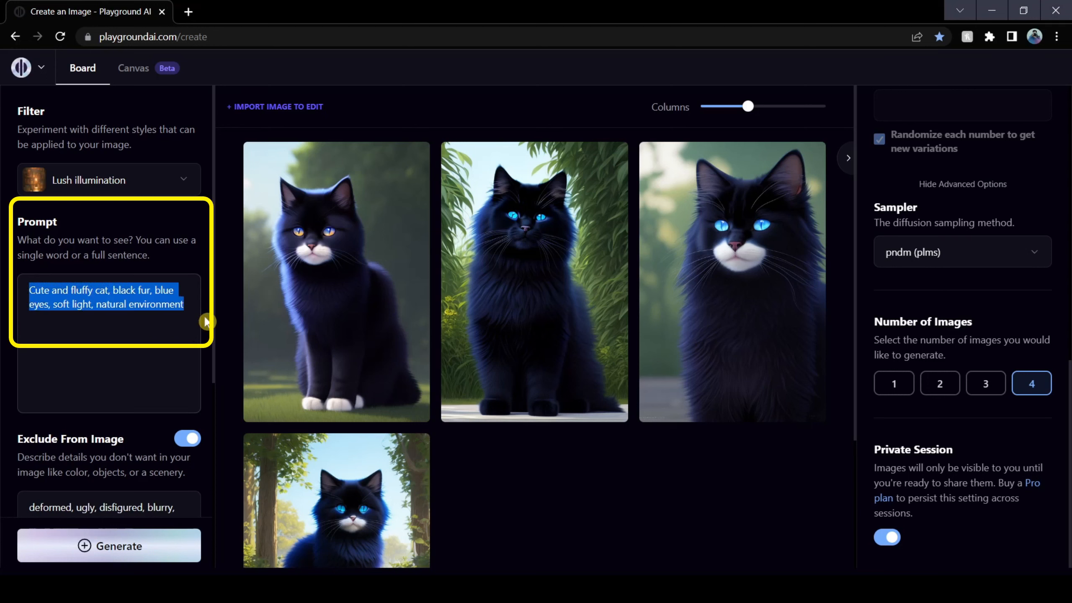
text(Cyborg man, black and gold, destruction in the background, gold light strips, glowing eyes)
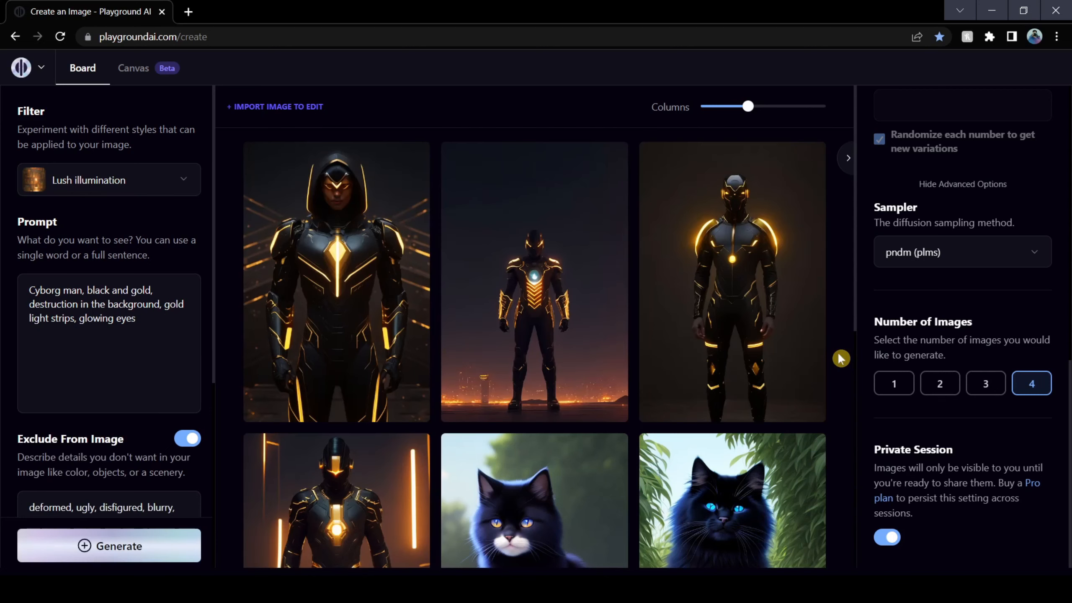
View each of the four generated cyborg images at full size.
click(434, 175)
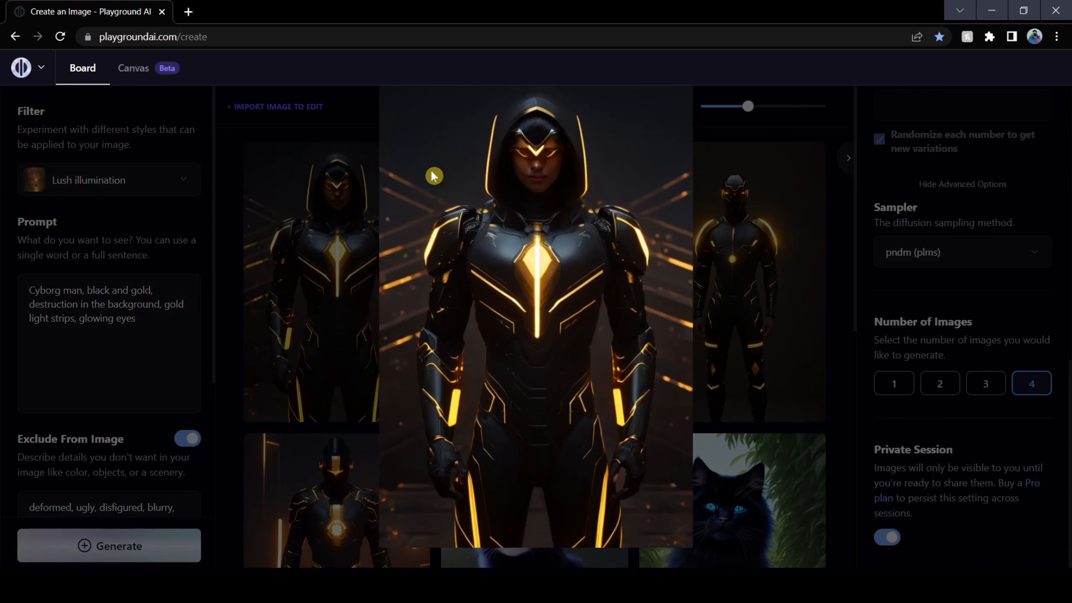
click(855, 364)
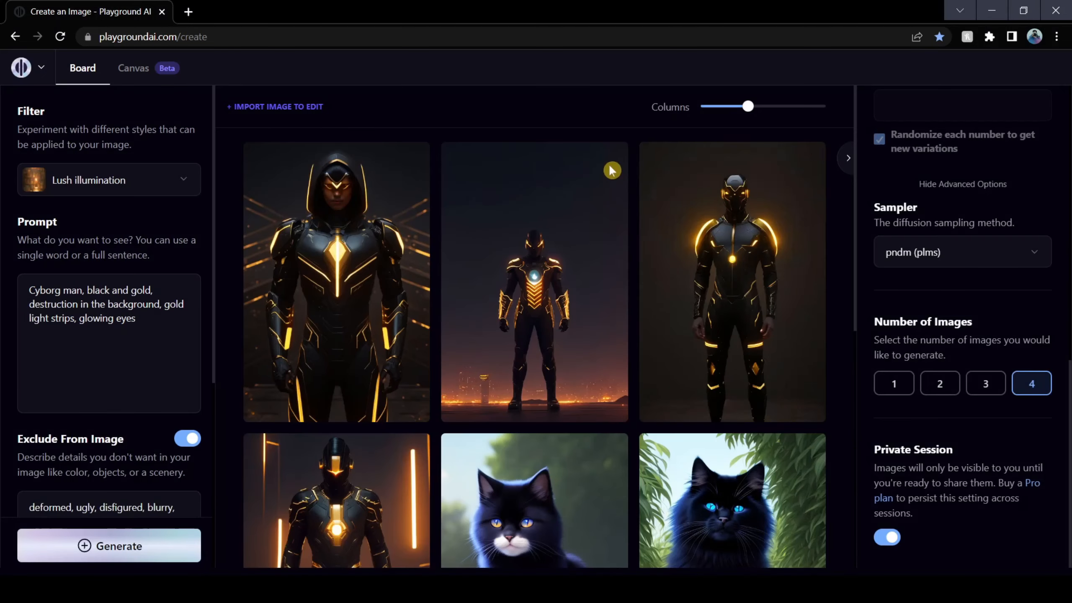
click(612, 163)
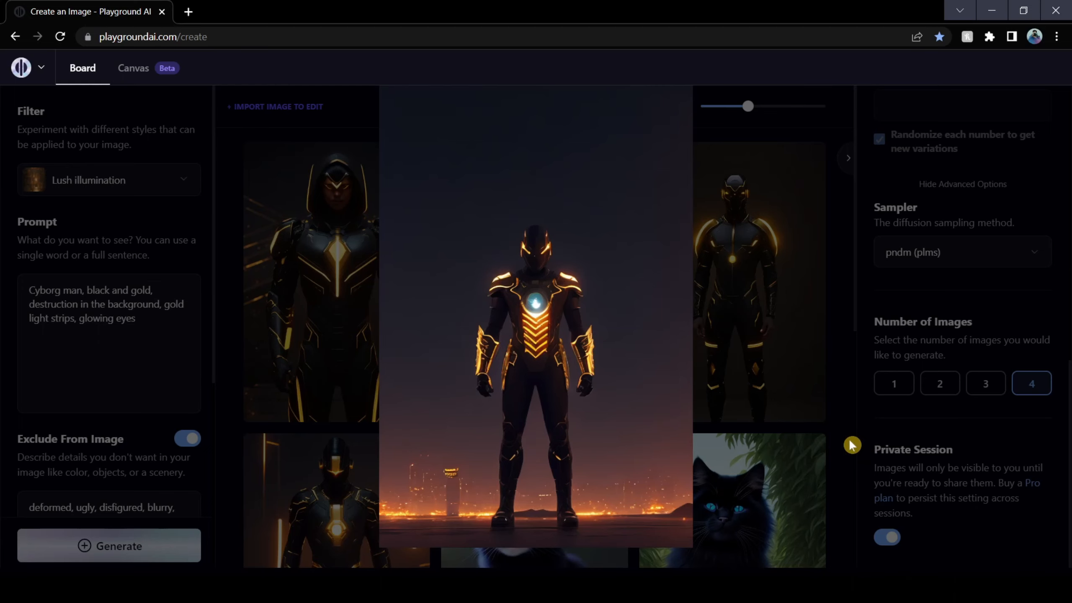
click(847, 424)
click(809, 165)
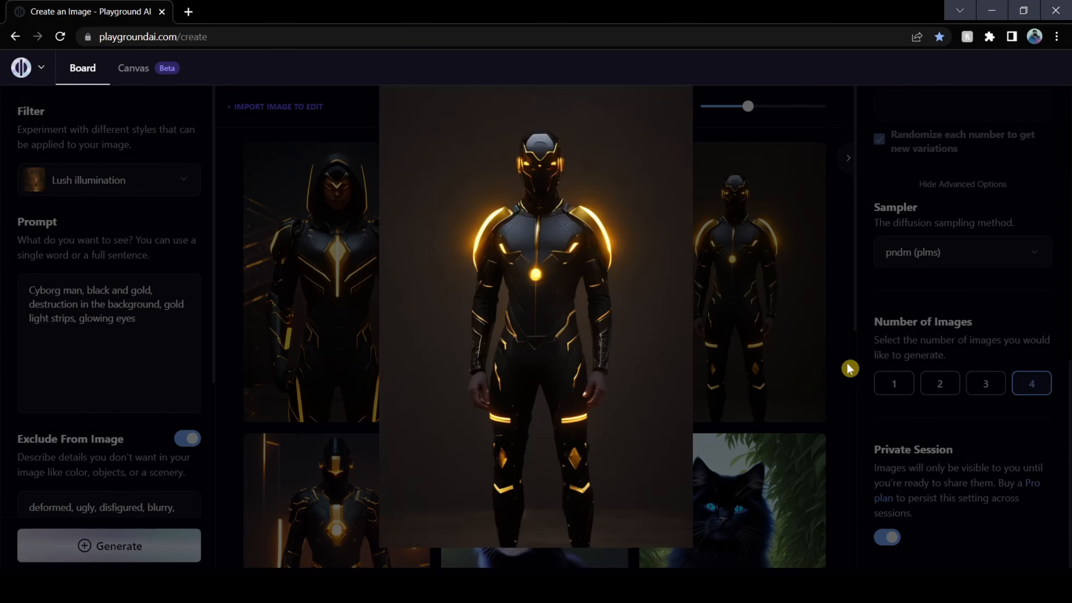
click(846, 411)
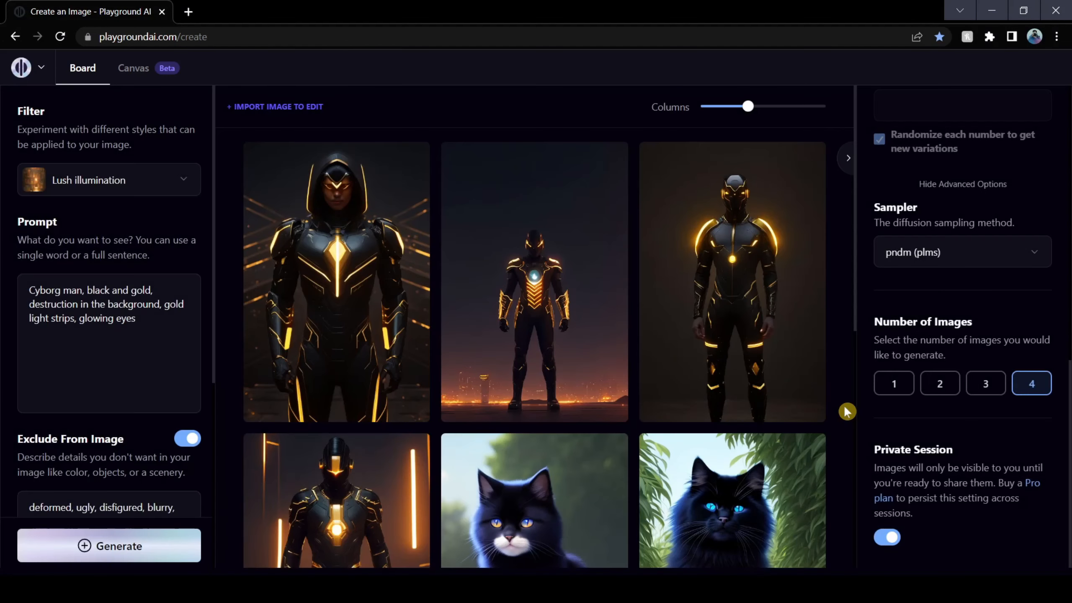
scroll(847, 412, down, 2)
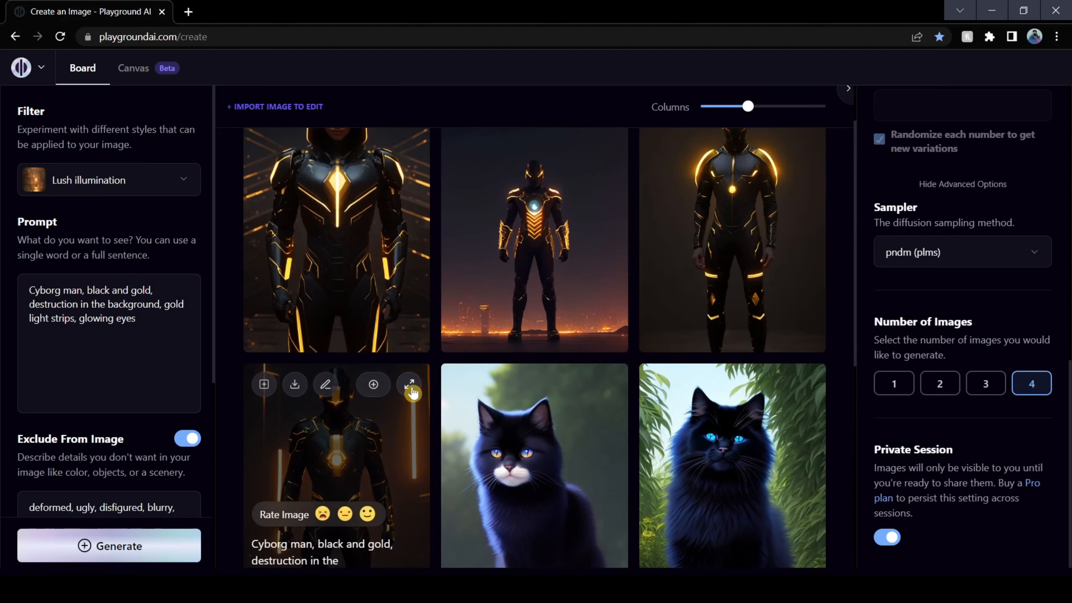
click(414, 388)
click(844, 386)
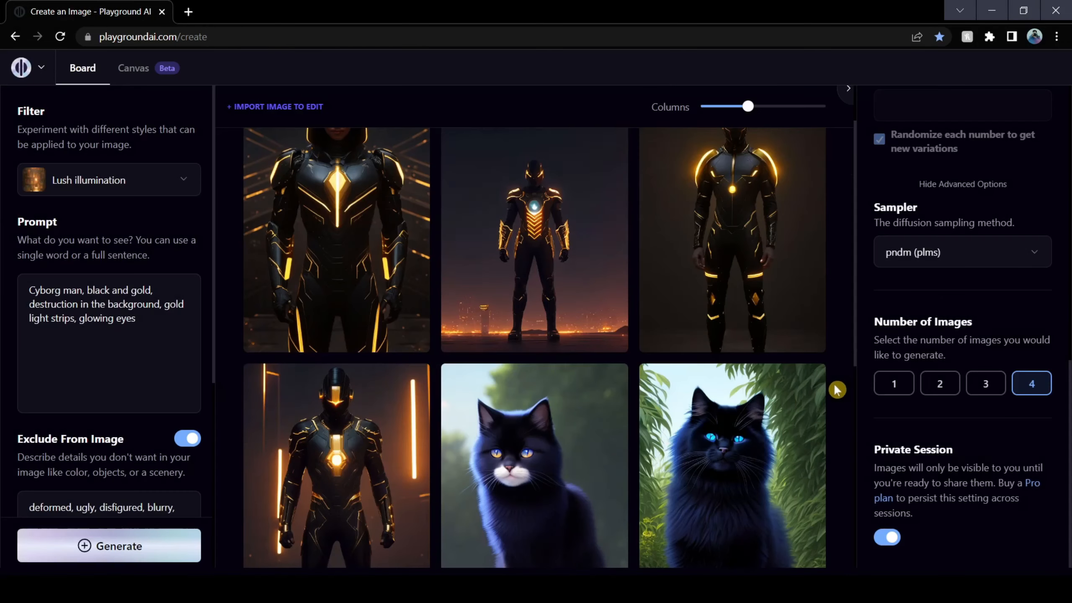
scroll(837, 387, up, 2)
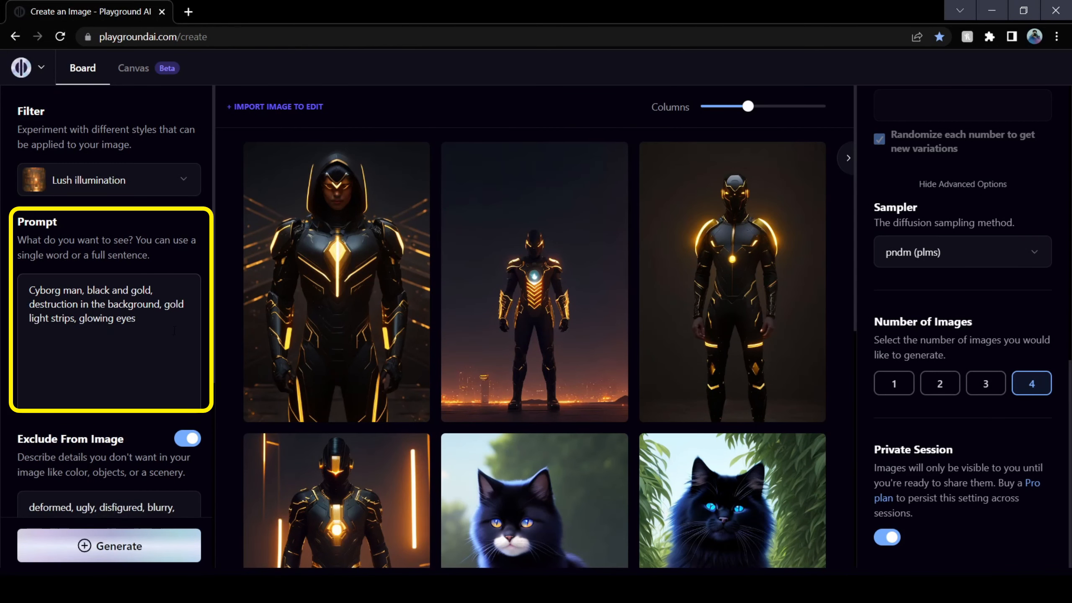
Replace the prompt with "Portrait of a Lovely perfect beautiful woman, natural redhead, ultra high quality model, 50mm, f/1.4, bokeh, natural background, soft lighting" and generate images.
key(ctrl+a)
text(Portrait of a Lovely perfect beautiful woman, natural redhead, ultra high quality model, 50mm, f/1.4, bokeh, natural background, soft lighting)
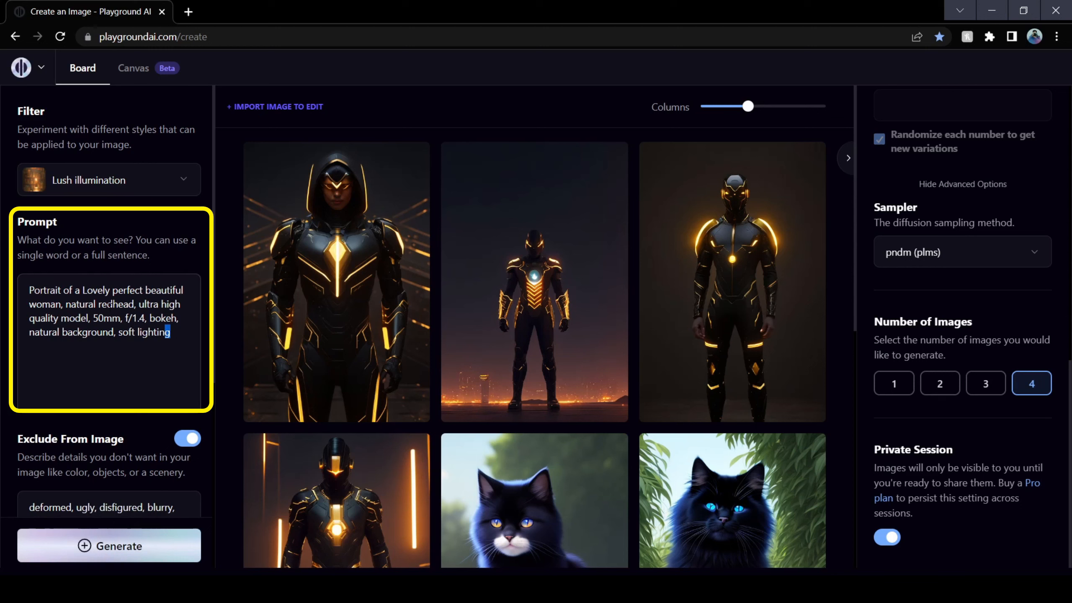
drag(93, 318, 168, 325)
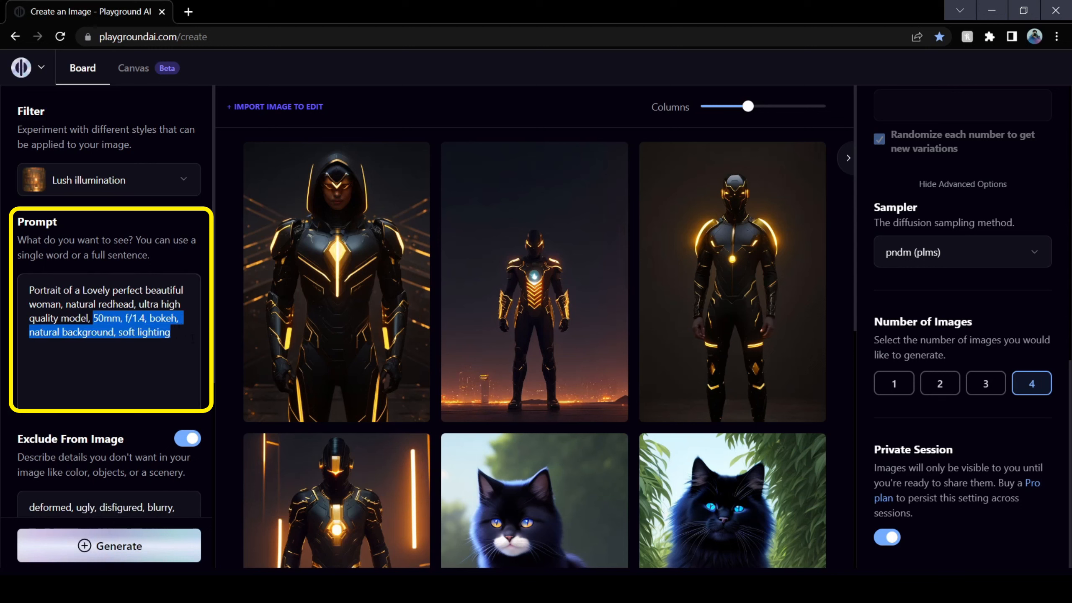
click(189, 267)
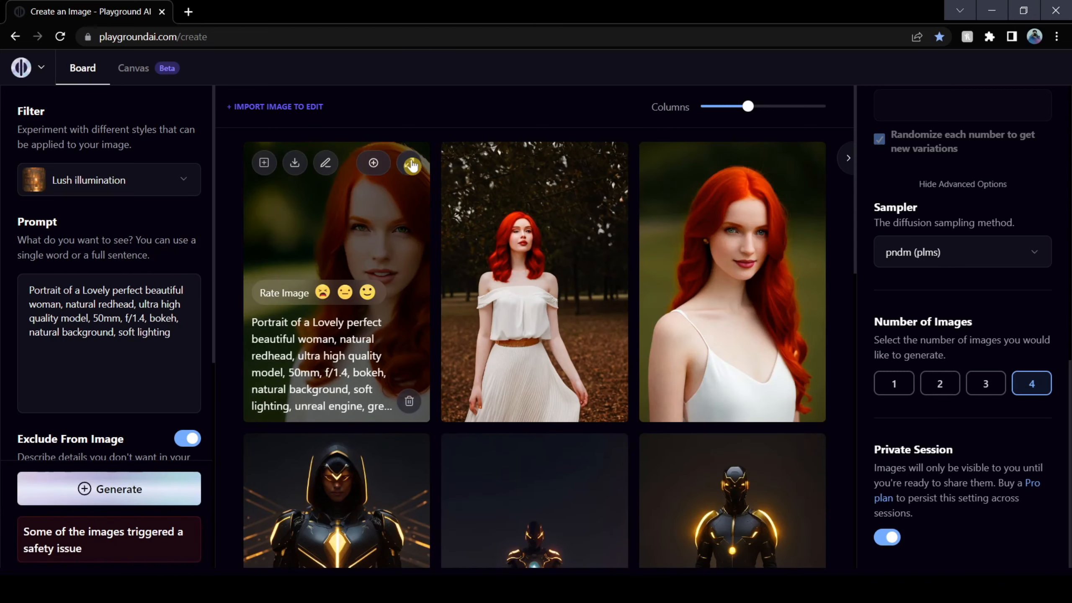
View each of the three generated redhead portraits at full size.
click(408, 161)
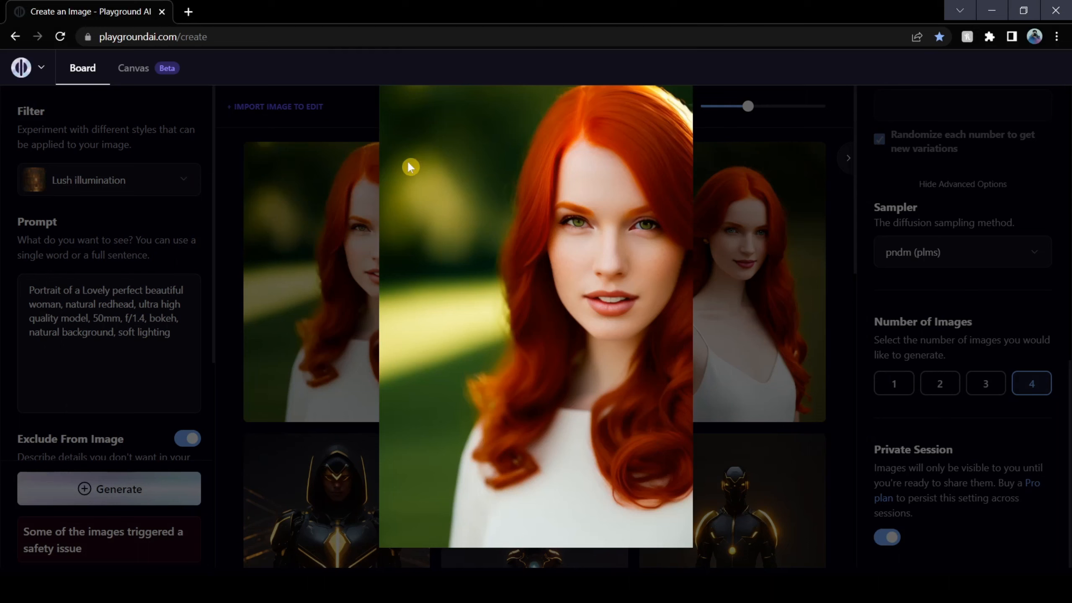
click(839, 334)
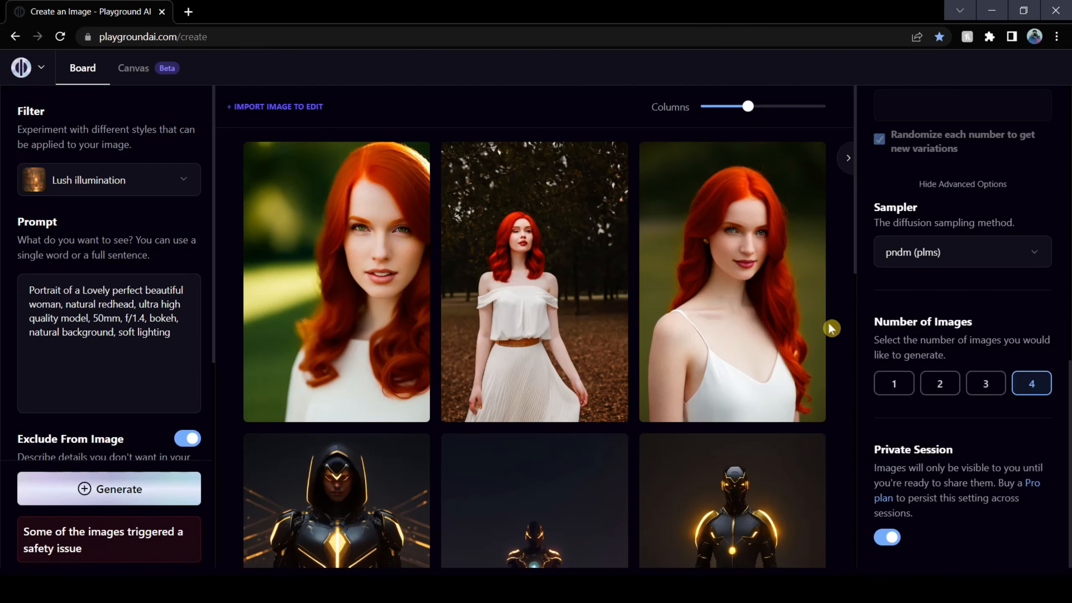
click(608, 164)
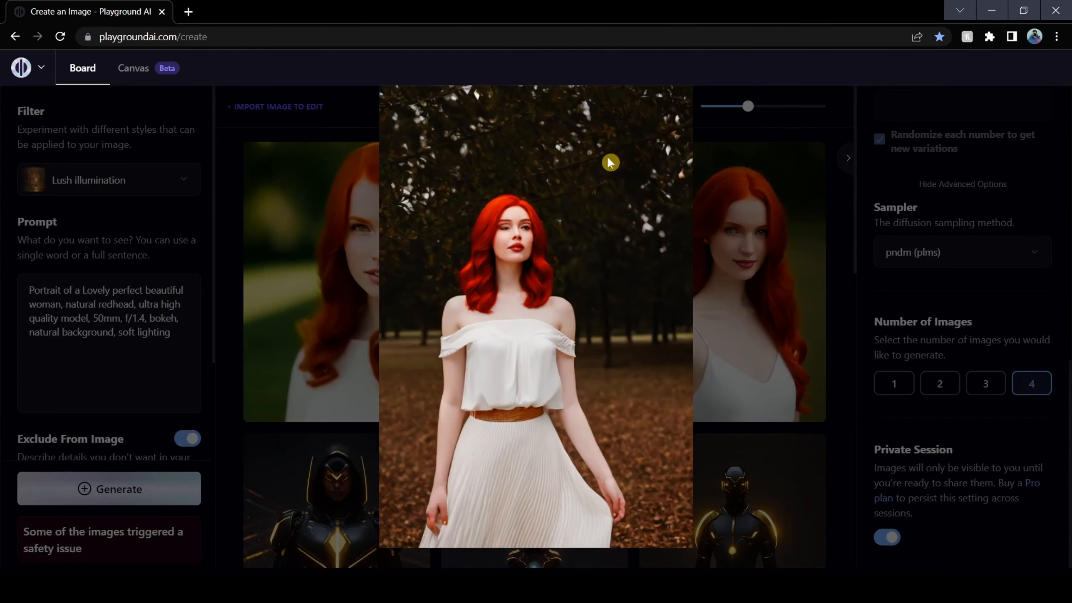
click(850, 332)
click(811, 163)
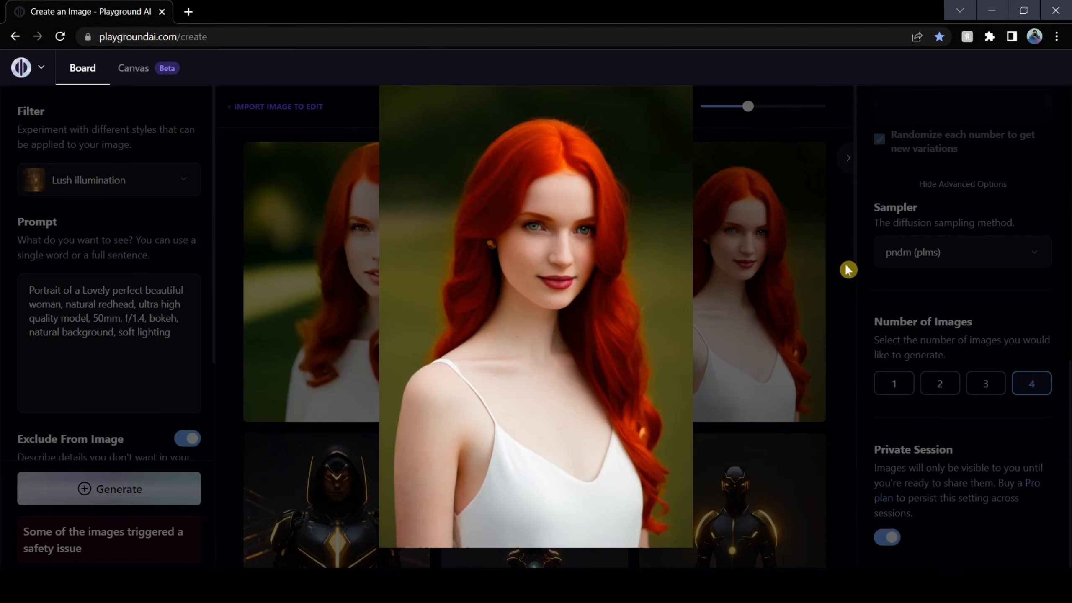
click(847, 333)
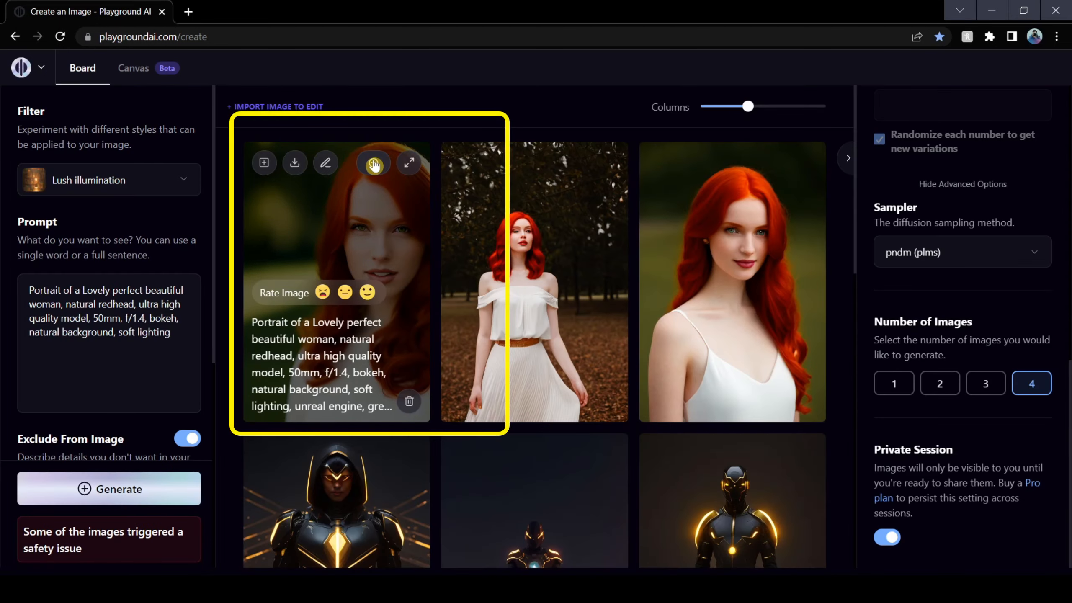
Run Face restoration on the first and third redhead portraits and close the restored result.
click(374, 164)
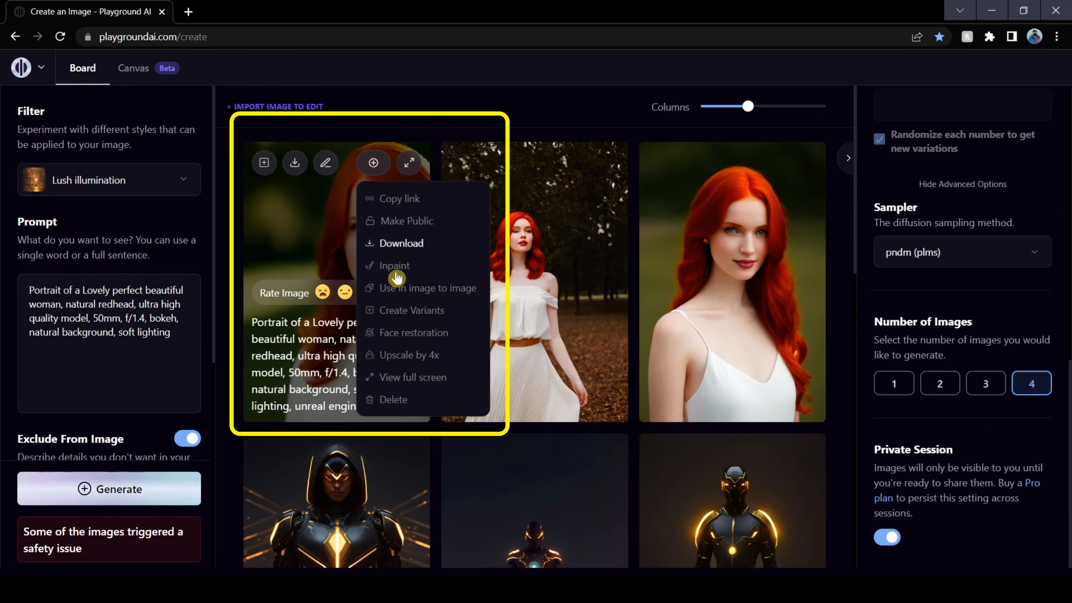
click(404, 333)
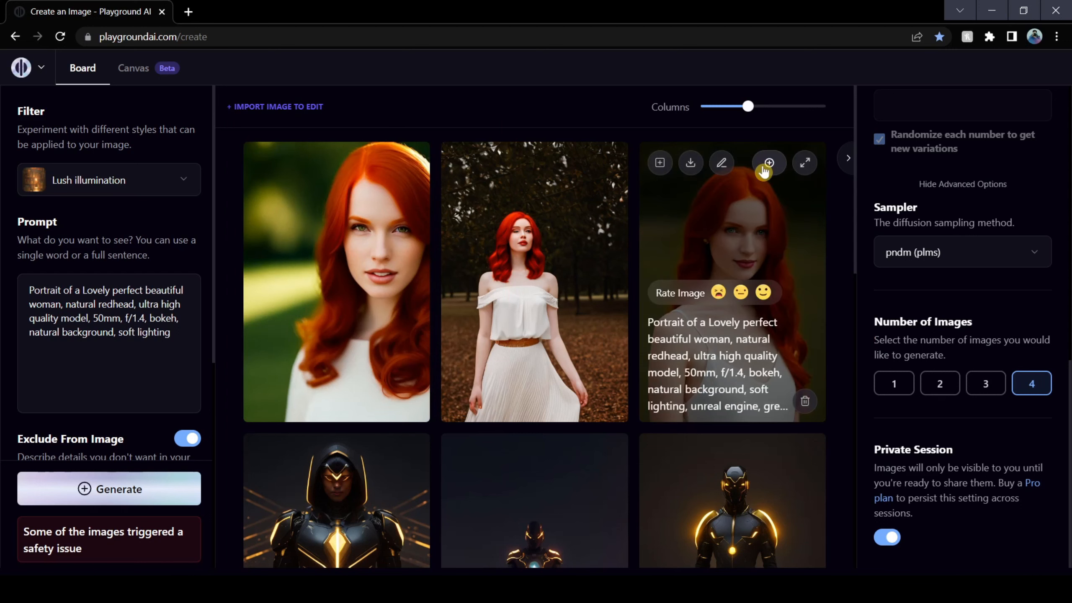
click(765, 165)
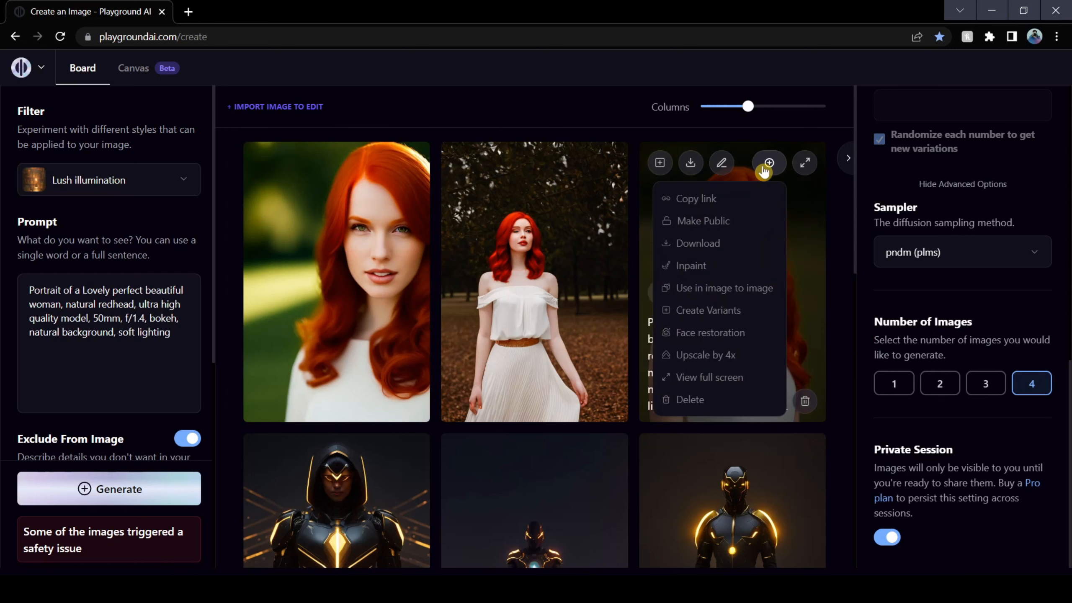
click(712, 334)
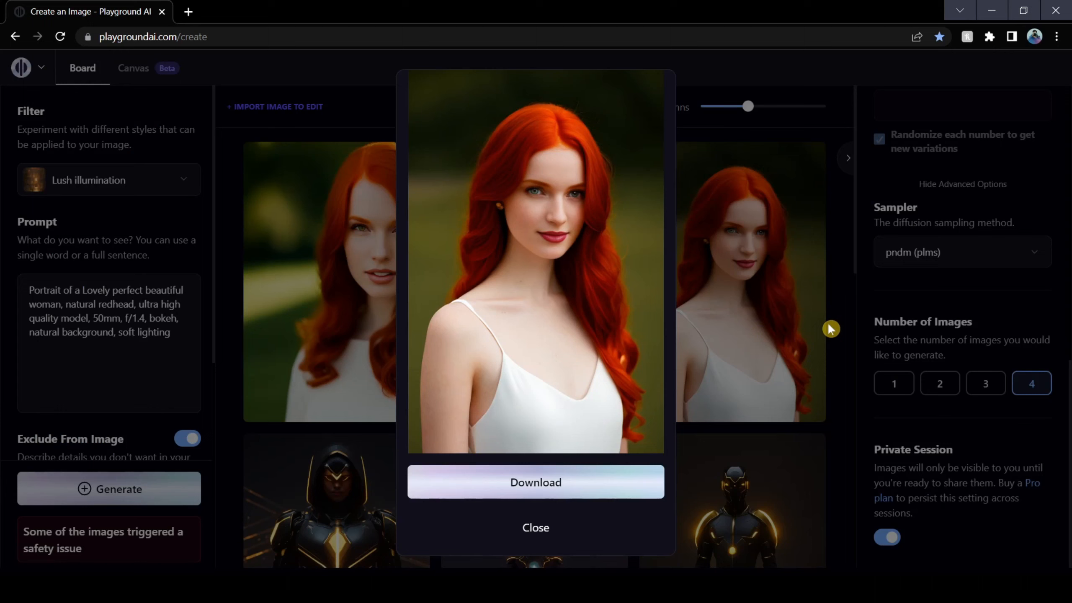
click(759, 288)
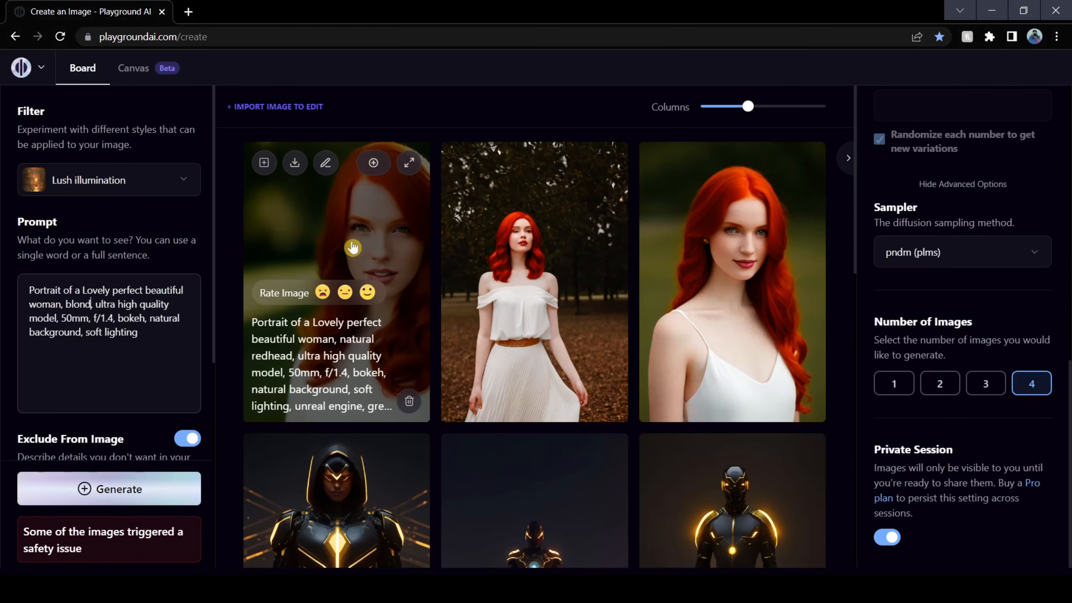
Change the prompt's hair description to "blonde hair" and its background to "studio background", and generate new portraits.
drag(29, 332, 59, 332)
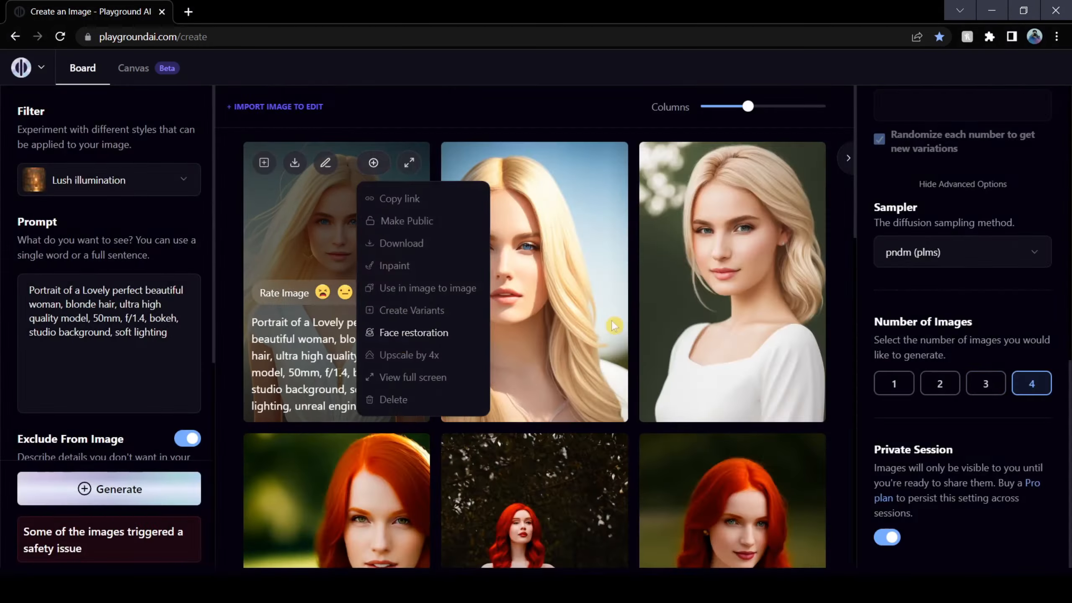
View the generated brunette portraits at full size.
click(1060, 554)
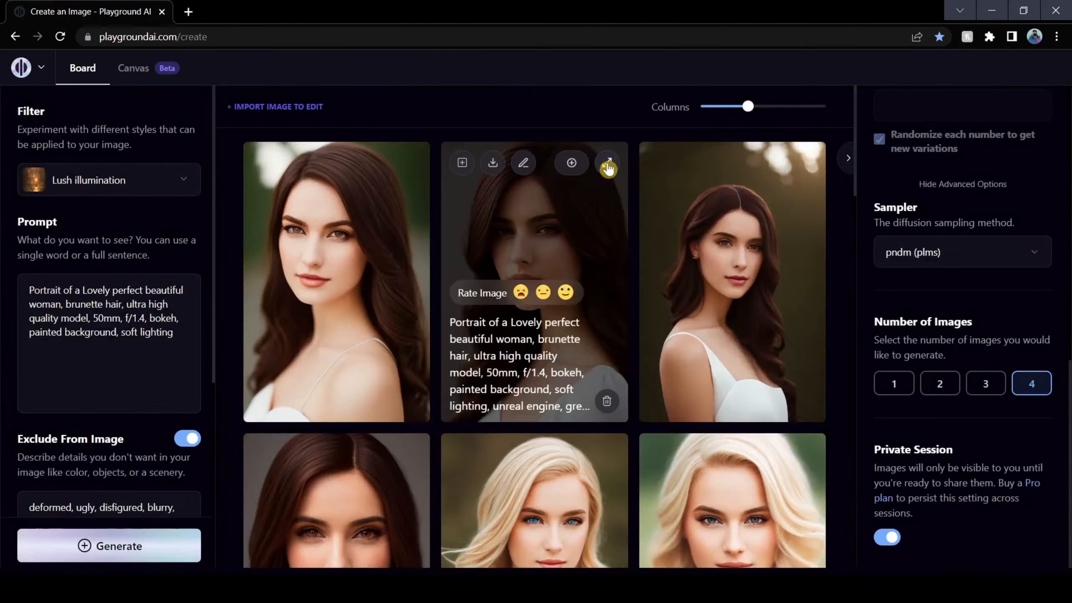
click(651, 163)
click(795, 290)
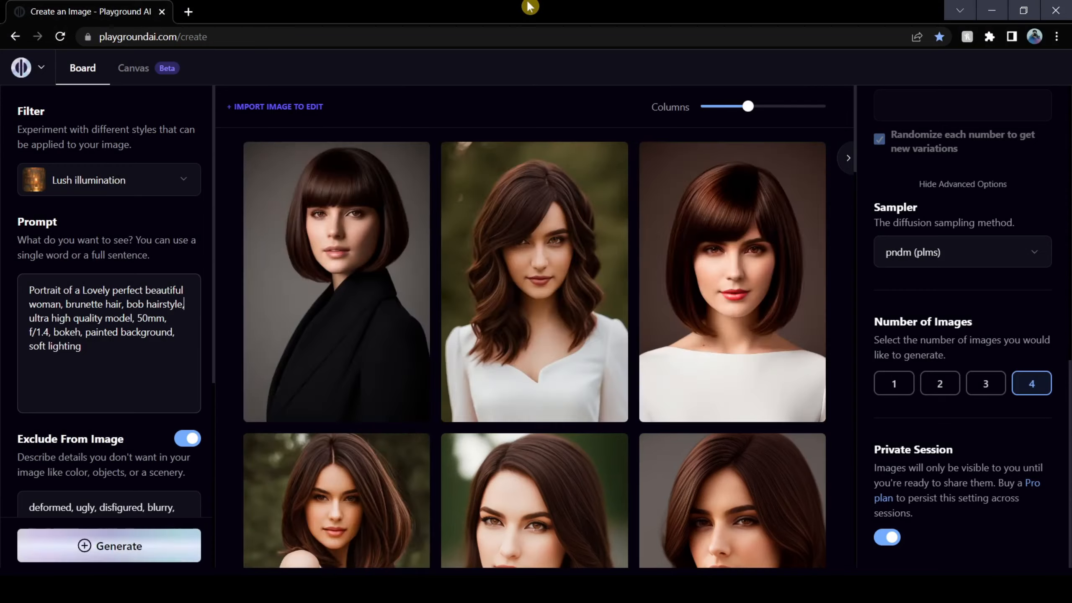
click(733, 287)
click(859, 305)
Run Face restoration on the third bob-hairstyle portrait and download the restored result.
scroll(367, 404, down, 1)
click(367, 404)
click(367, 404)
scroll(367, 404, up, 1)
click(768, 163)
click(713, 331)
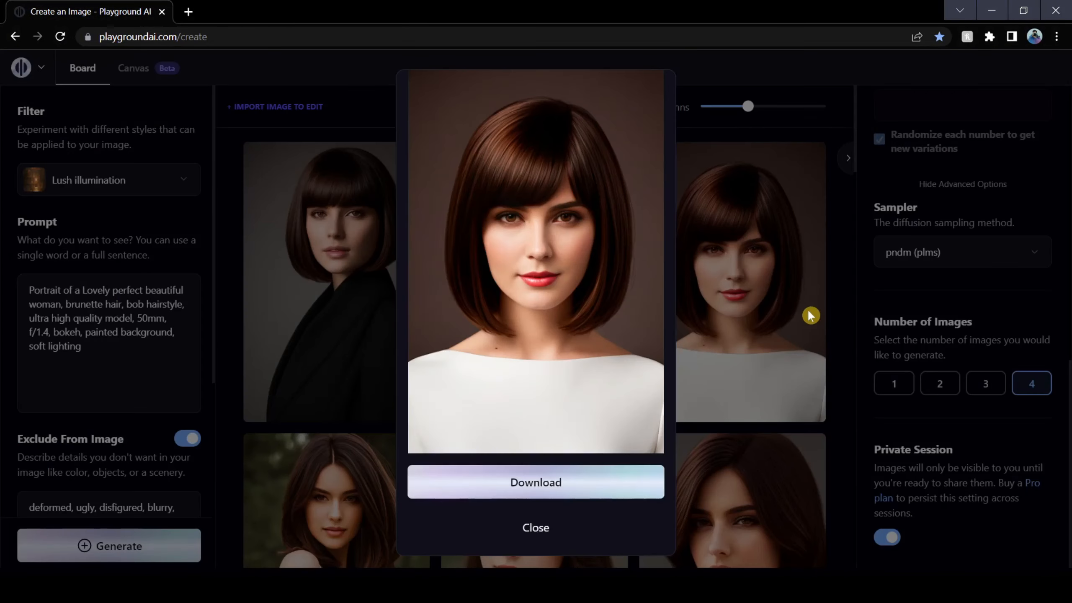
click(536, 483)
click(536, 526)
Set the image dimensions to 768 × 512.
click(1057, 548)
scroll(993, 328, up, 5)
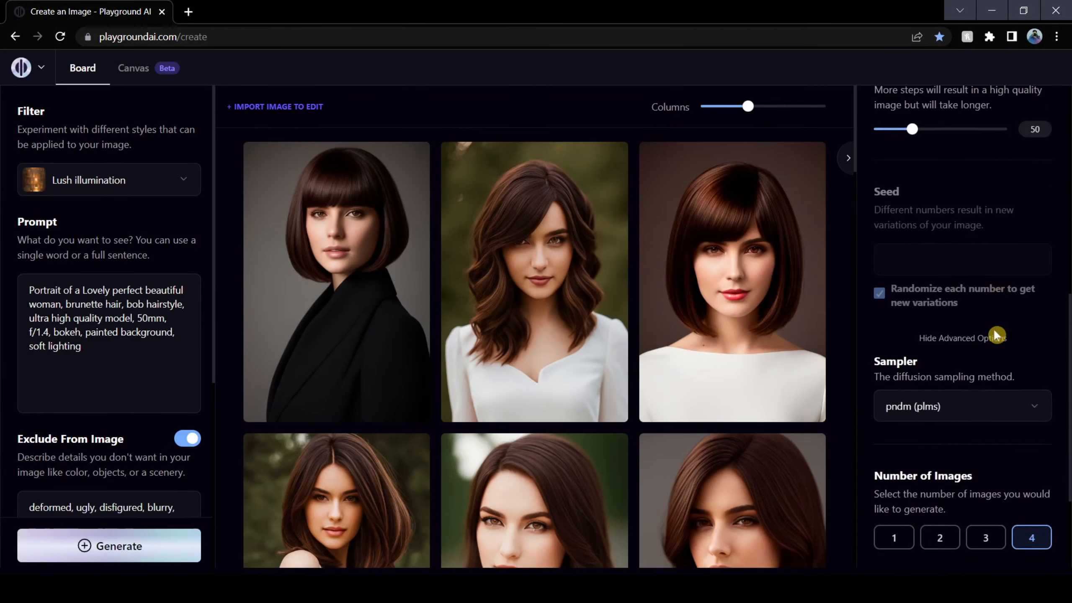
scroll(994, 331, up, 3)
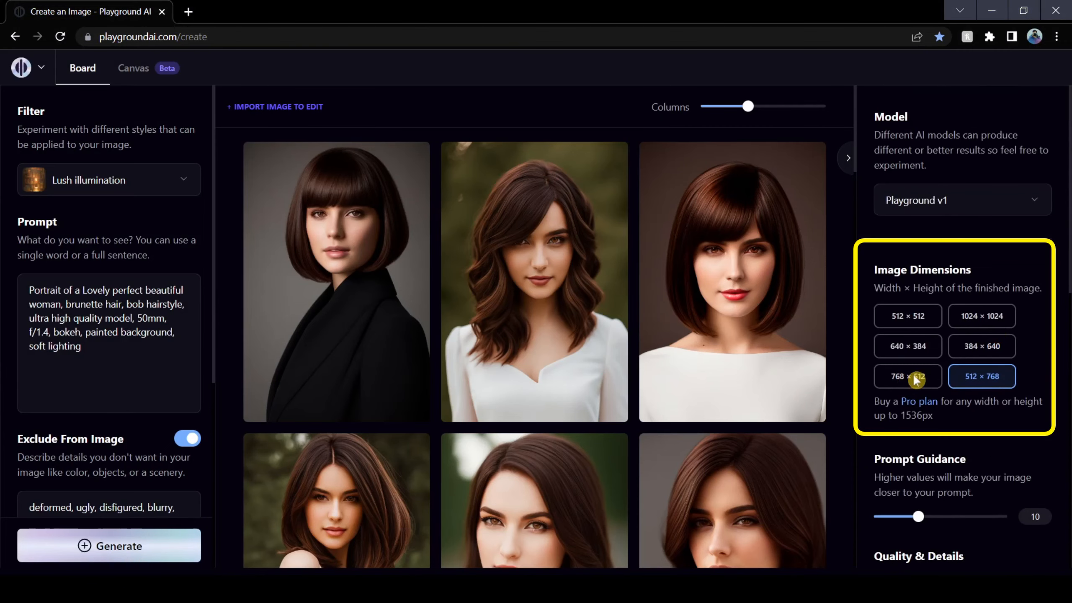
click(883, 375)
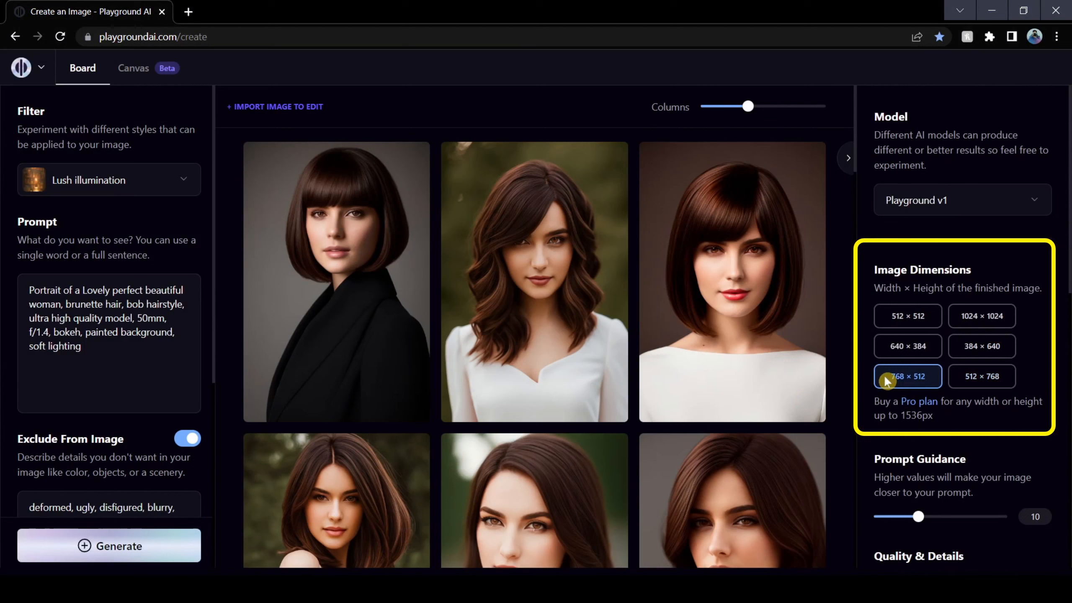
Replace the prompt with "Old rundown cottage, in the middle of the woods, abandoned, lush, surrounded by foliage, cottagecore".
click(163, 372)
key(ctrl+a)
text(Old rundown cottage, in the middle of the woods, abandoned, lush, surrounded by foliage, cottagecore)
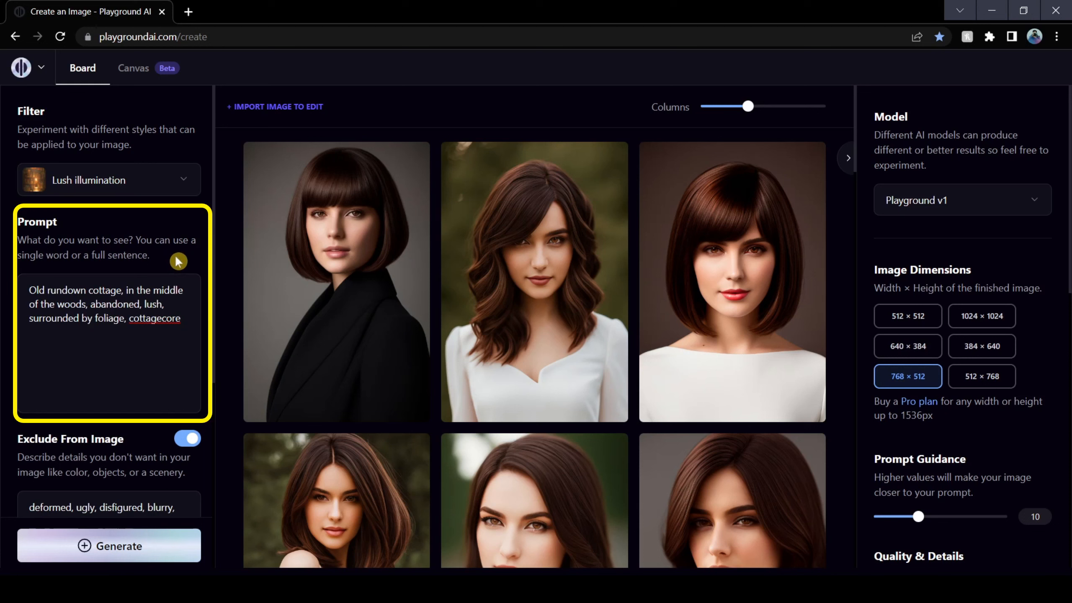
Change the filter to Ominous escape and generate the cottage images.
click(170, 178)
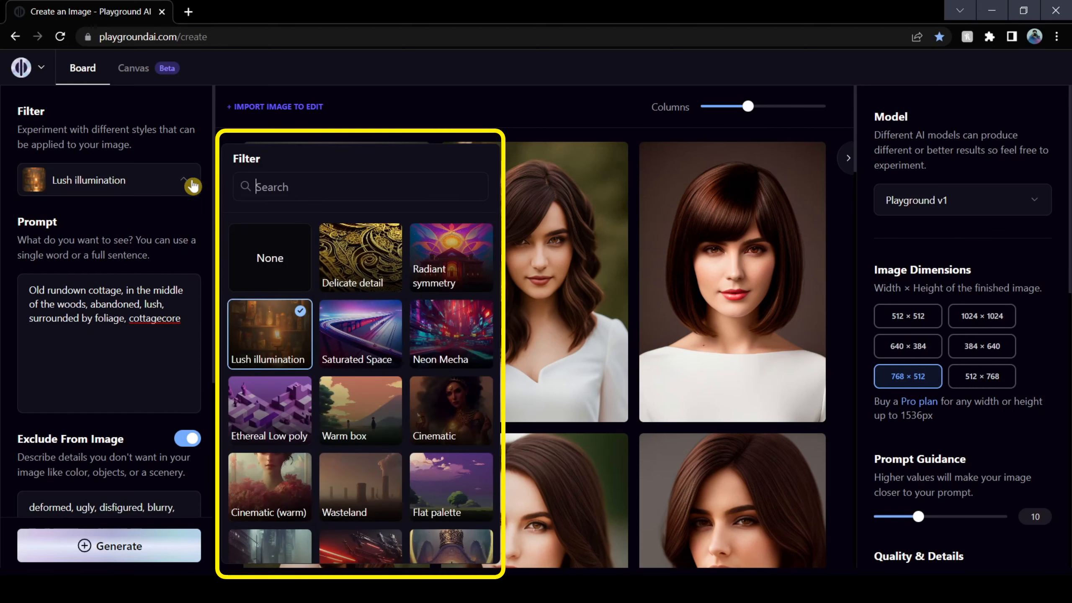
scroll(369, 253, down, 5)
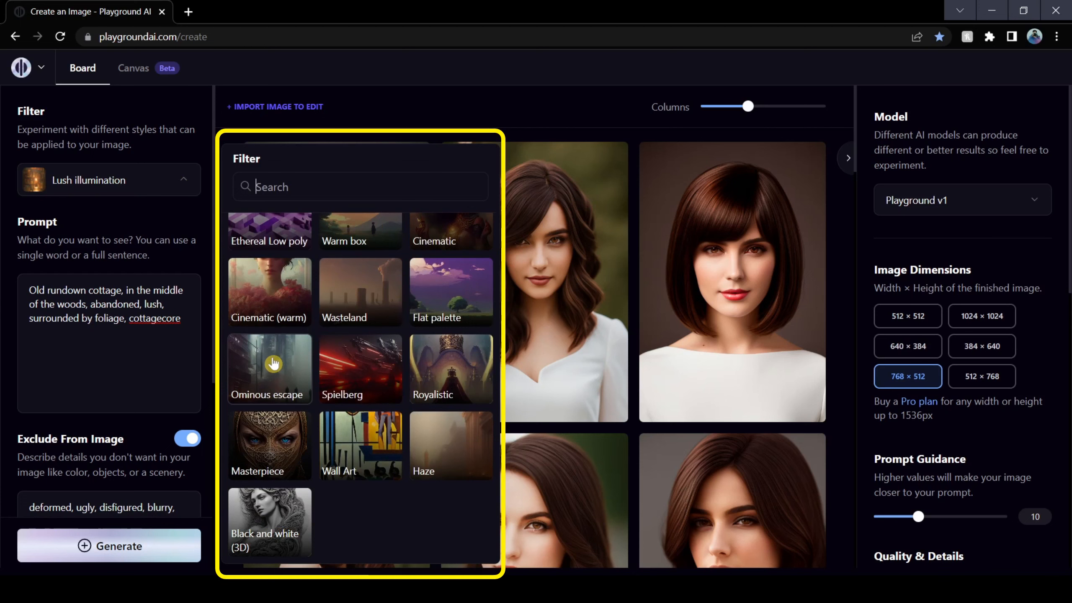
click(274, 363)
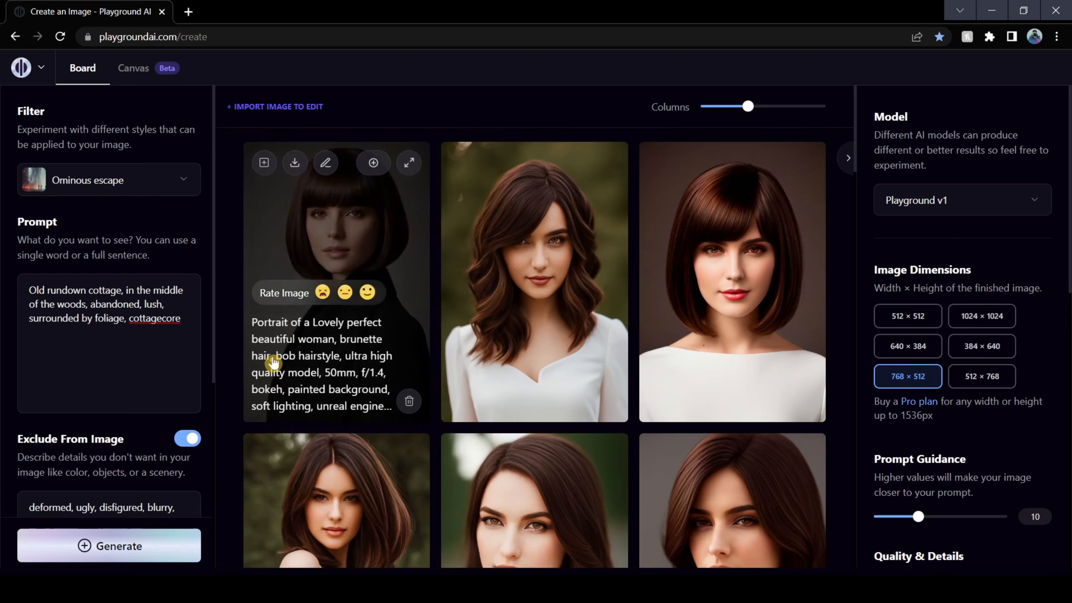
click(151, 553)
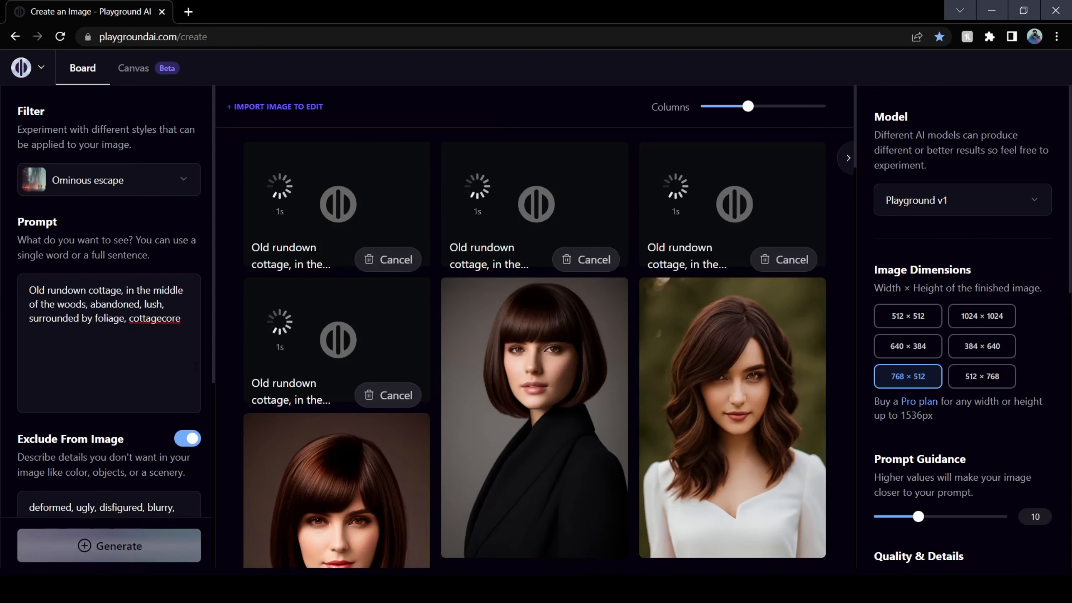
Reduce the board to two columns and view each of the four cottage images at full size.
mouse_move(752, 109)
drag(752, 109, 733, 108)
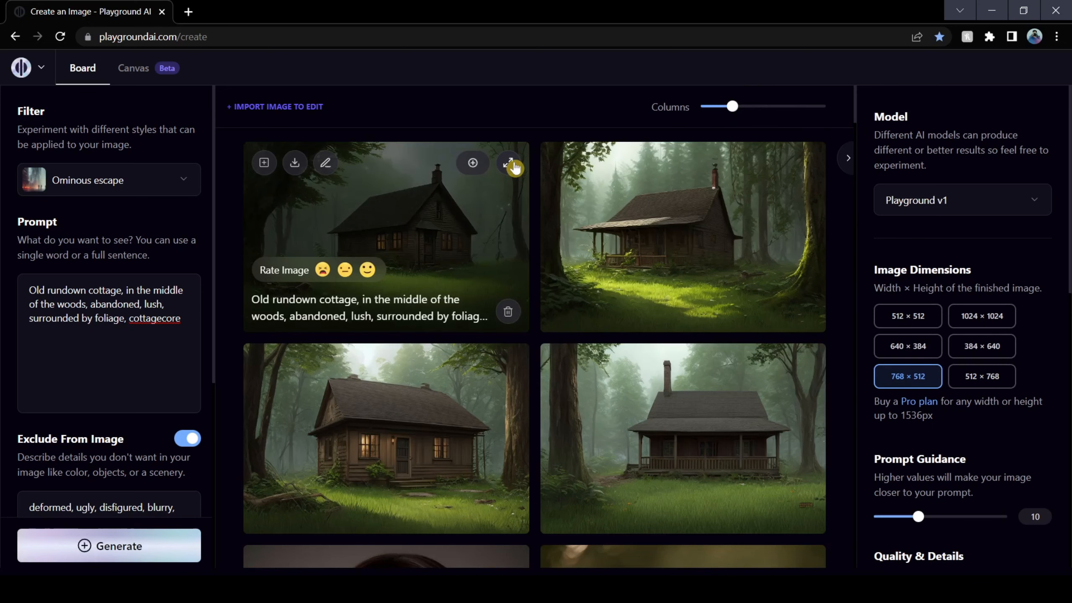
click(512, 167)
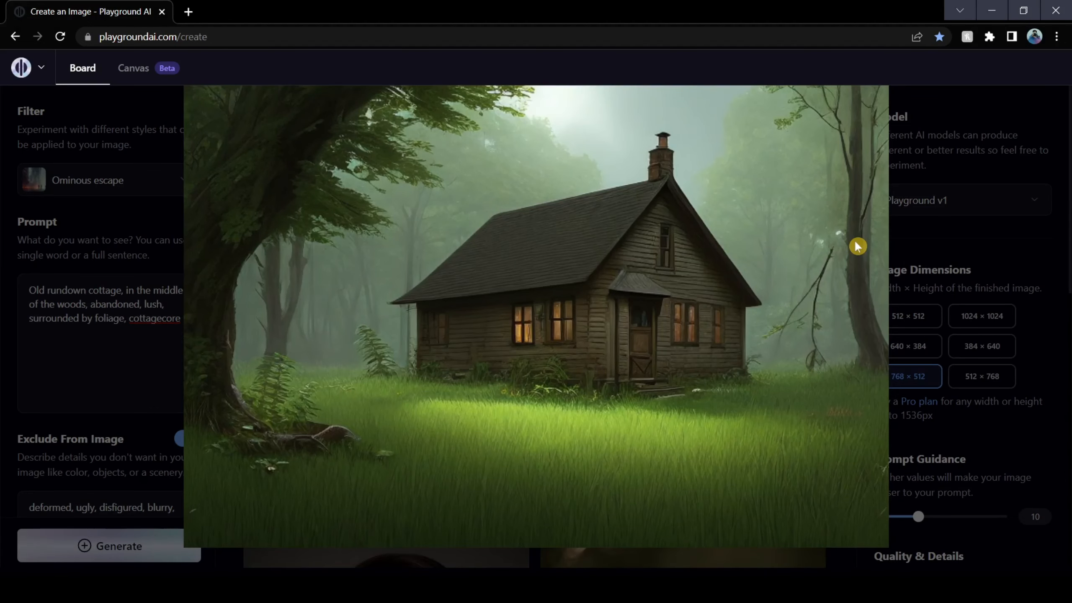
click(109, 365)
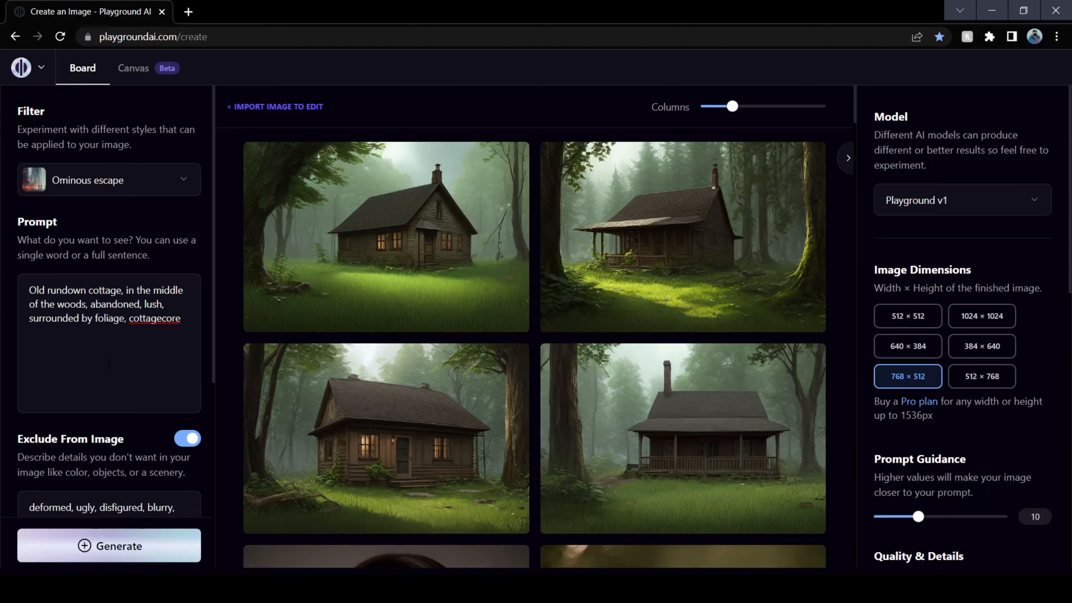
click(471, 369)
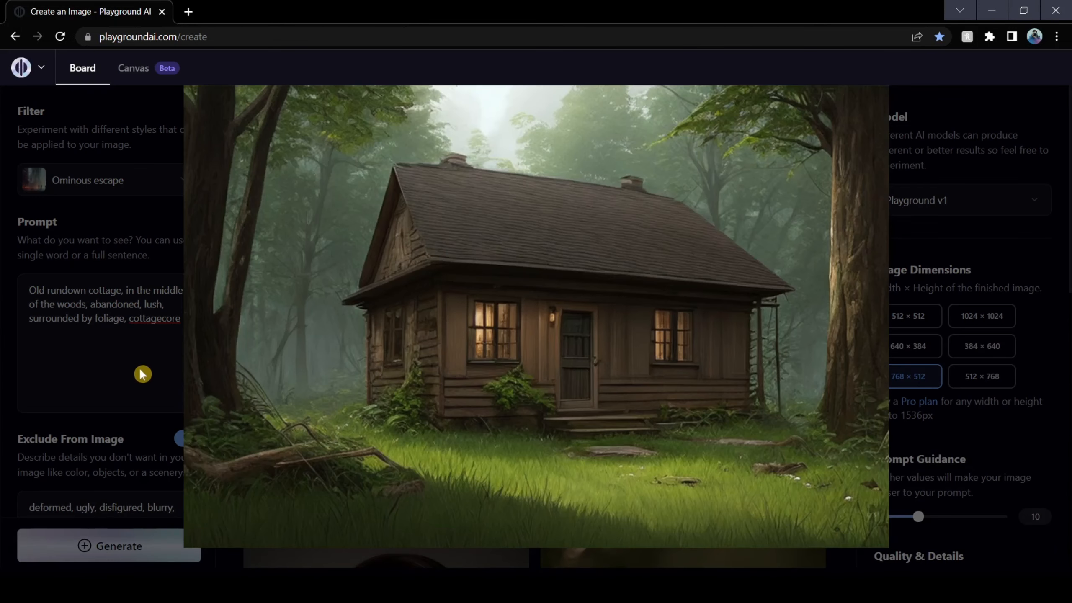
click(110, 367)
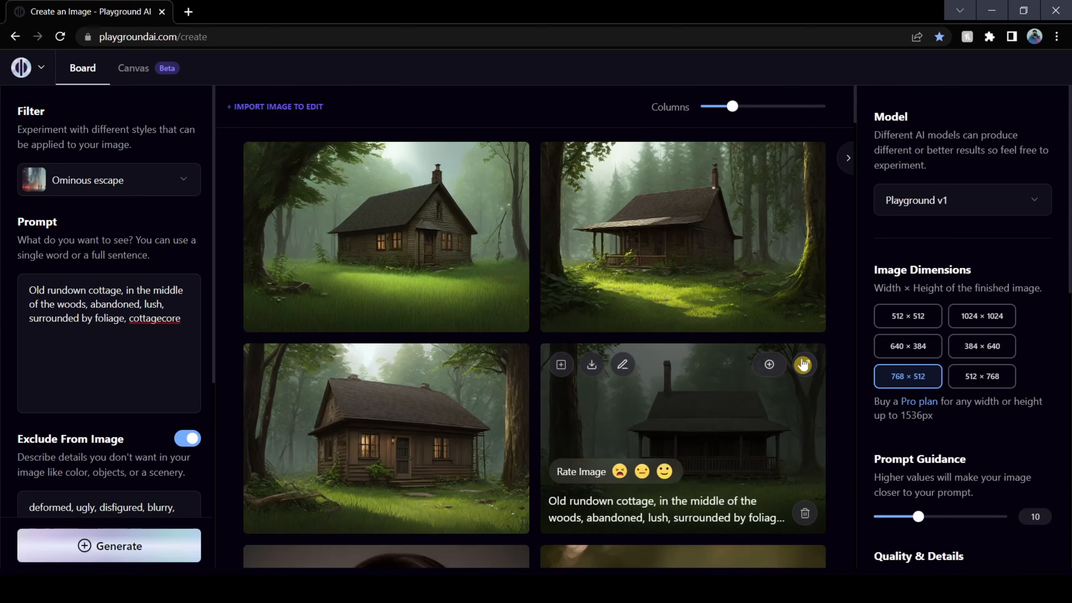
click(803, 364)
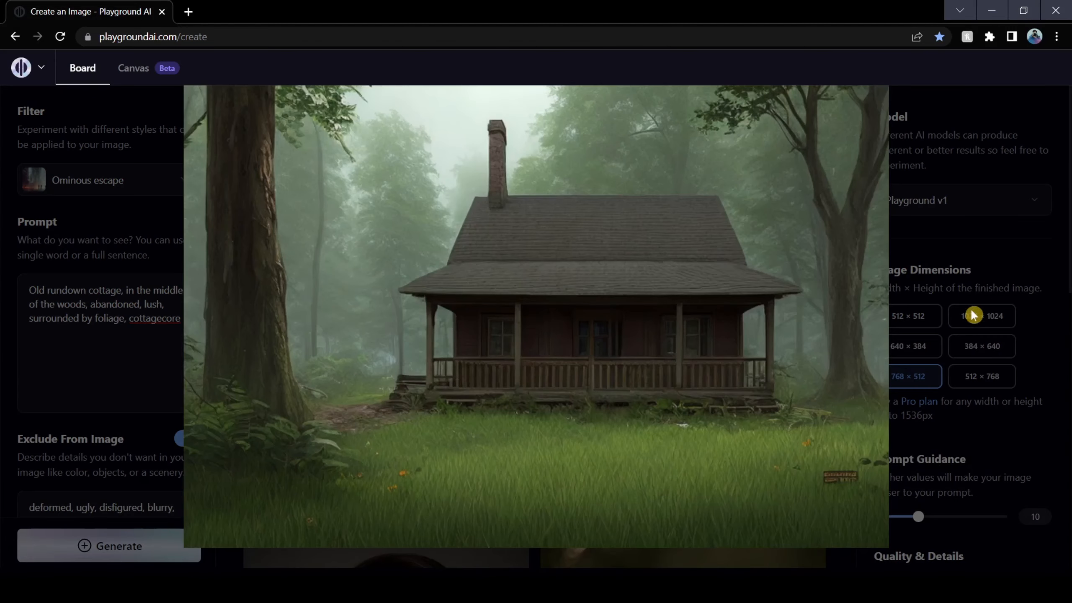
click(1011, 237)
click(802, 163)
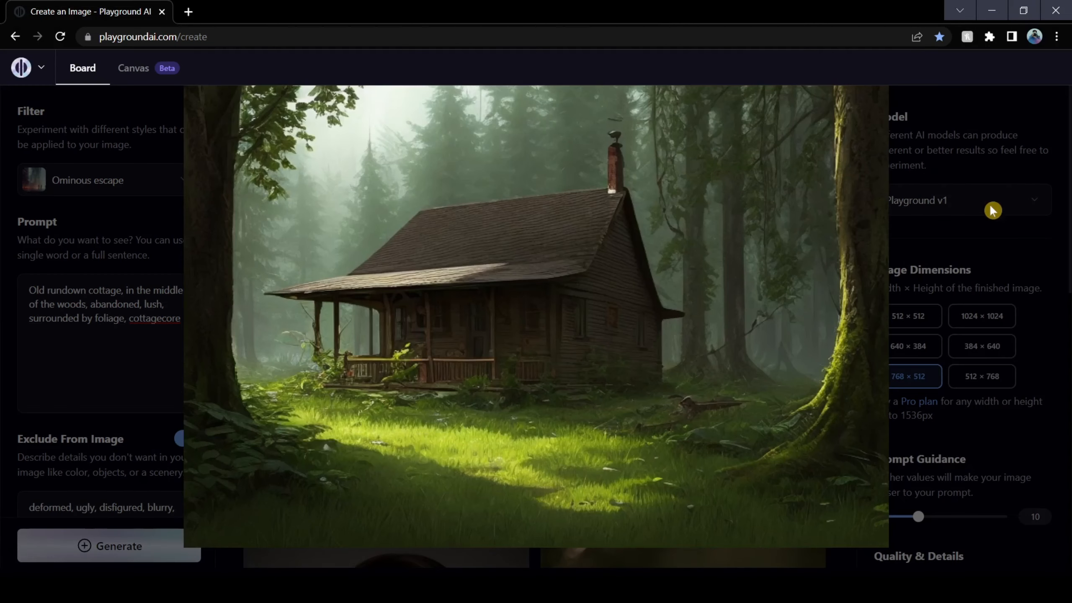
click(979, 250)
Generate 512 × 512 images from the new prompt "Creepy Doll, harsh lighting, dark background, indoor, creepy chair, eerie".
drag(181, 319, 28, 290)
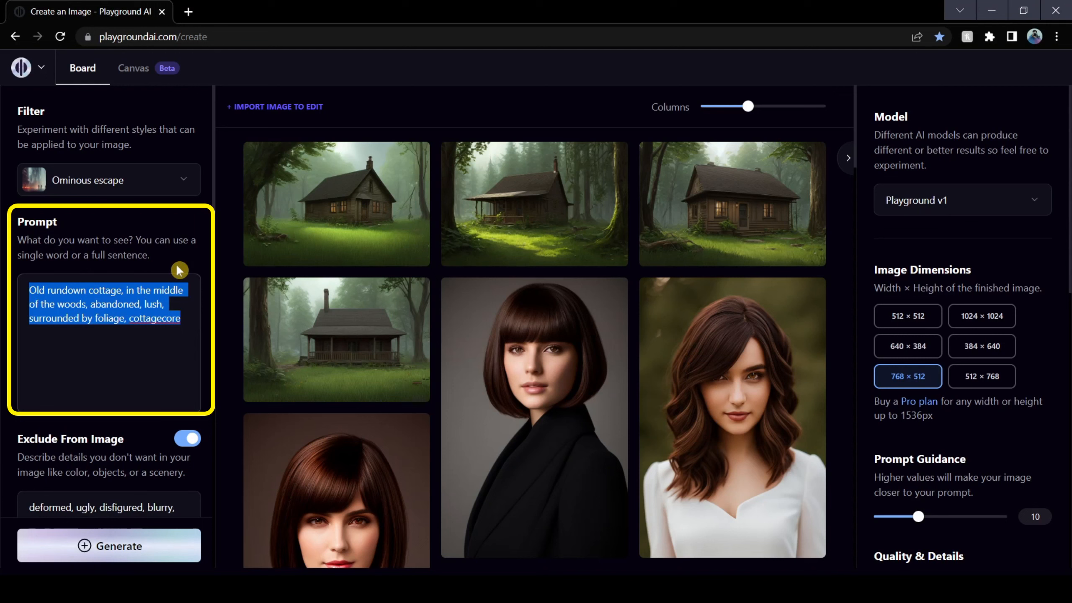
text(Creepy Doll, harsh lighting, dark background, indoor, creepy chair, eerie)
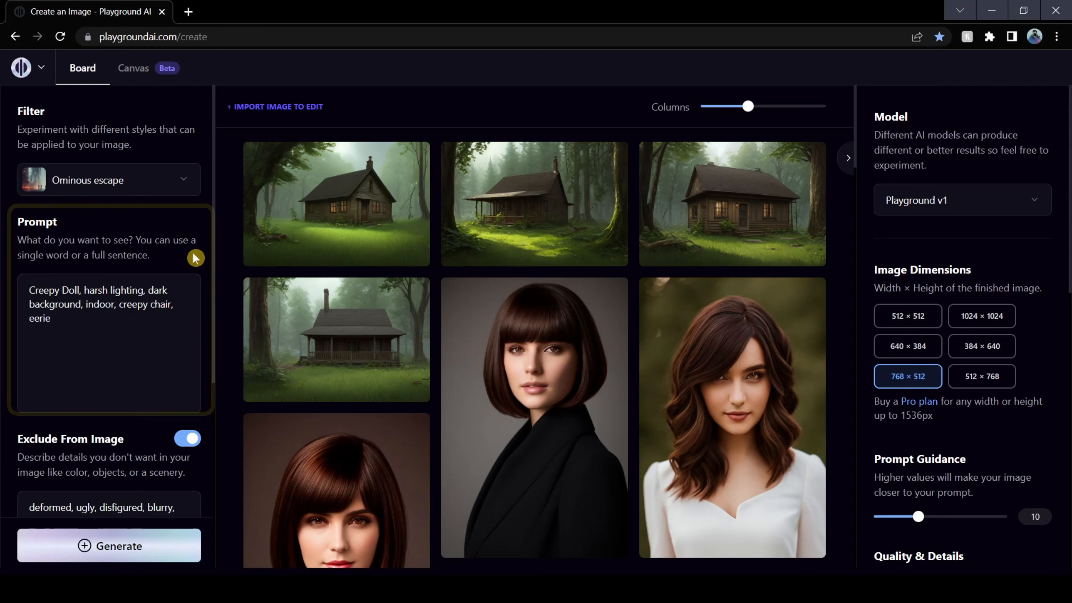
click(917, 317)
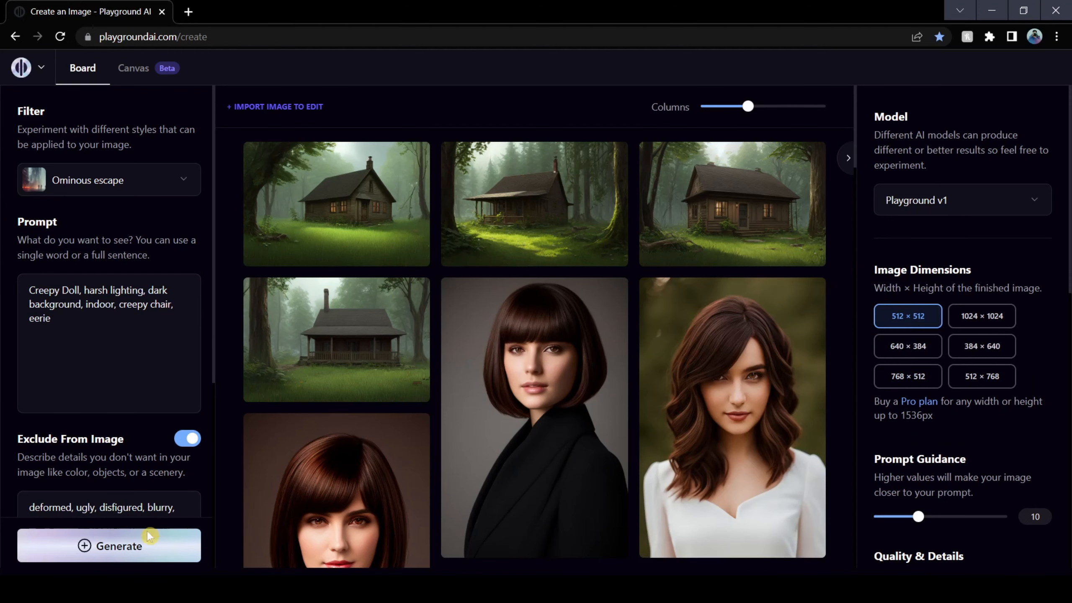
click(110, 548)
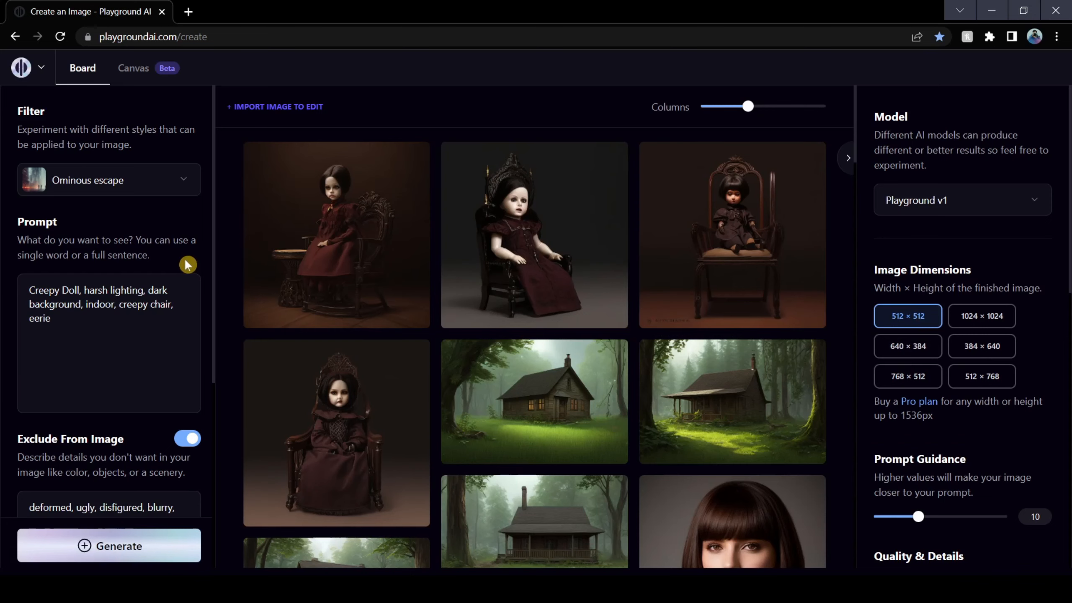
View the first three creepy doll images at full size.
click(410, 165)
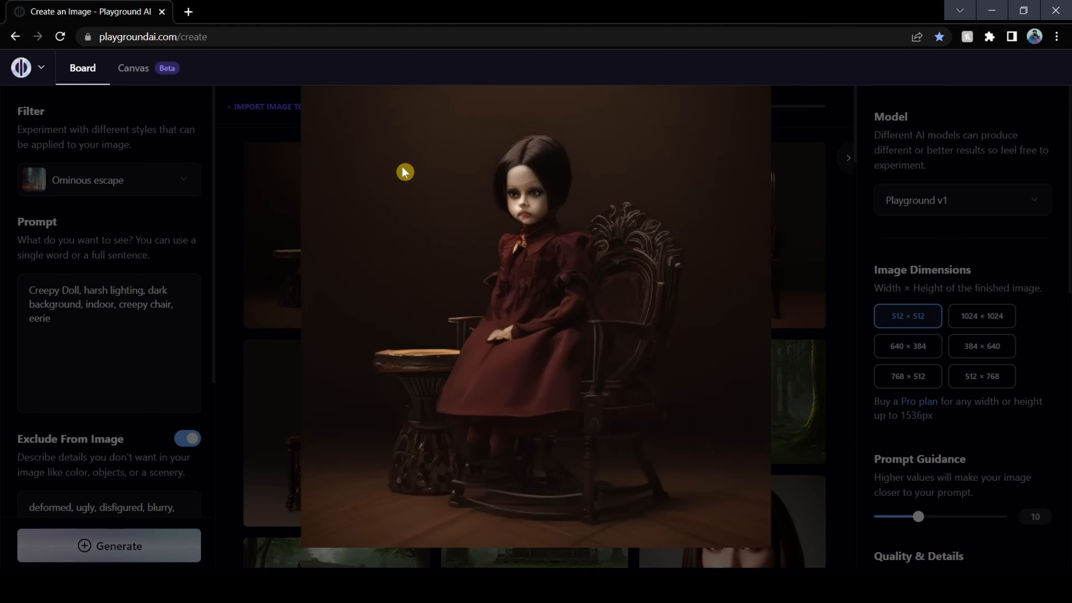
click(815, 307)
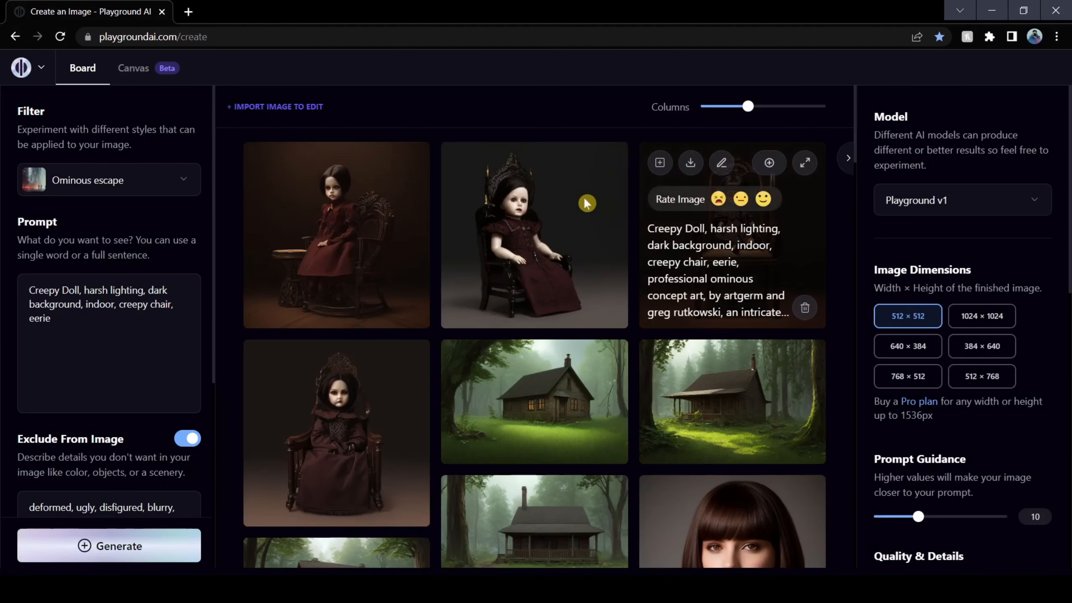
click(610, 164)
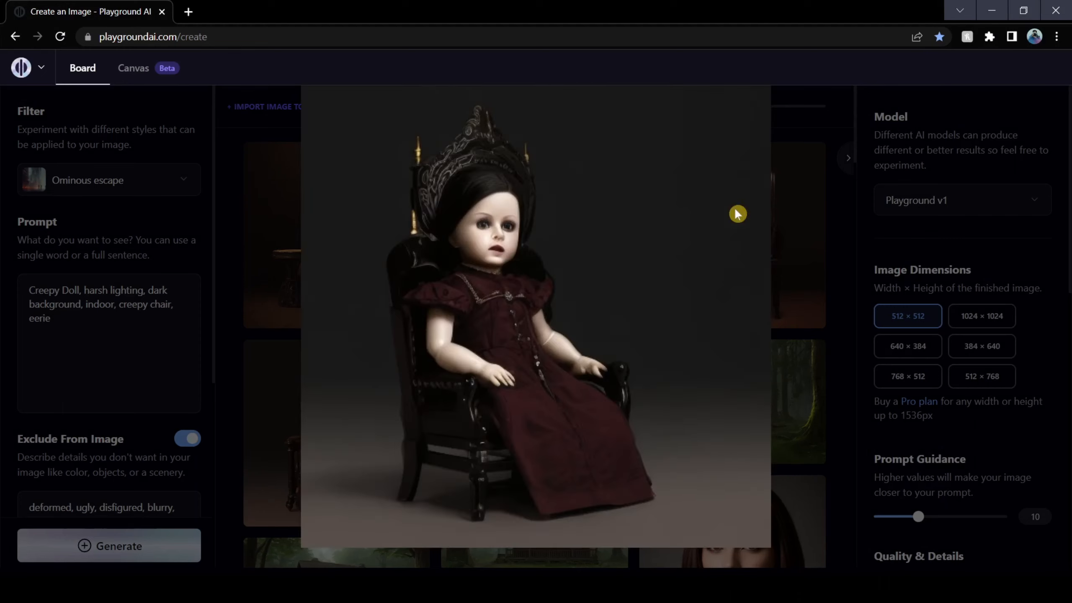
click(831, 251)
click(809, 164)
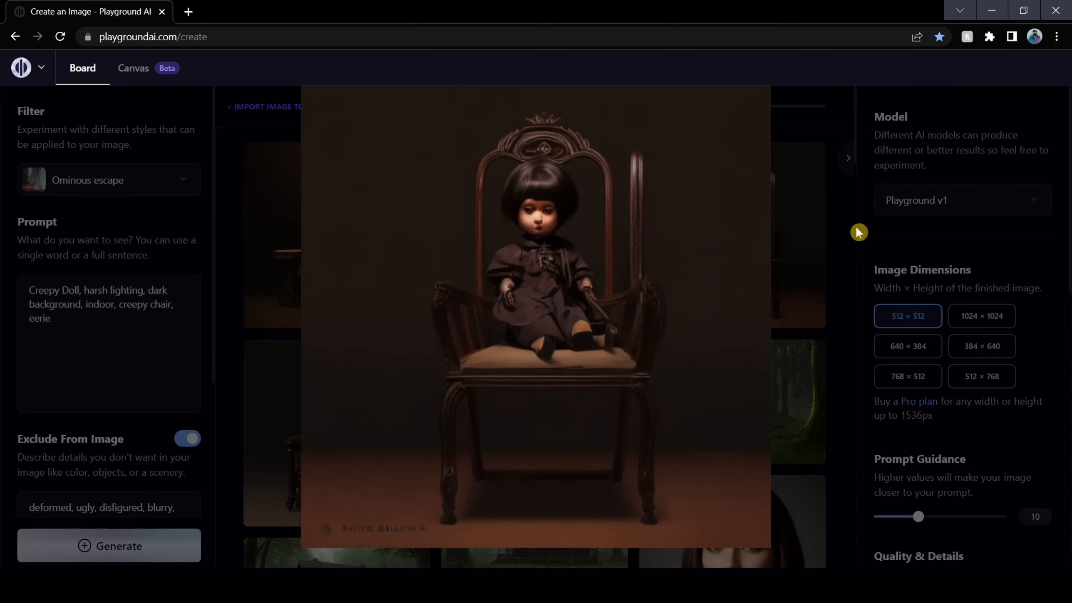
click(857, 264)
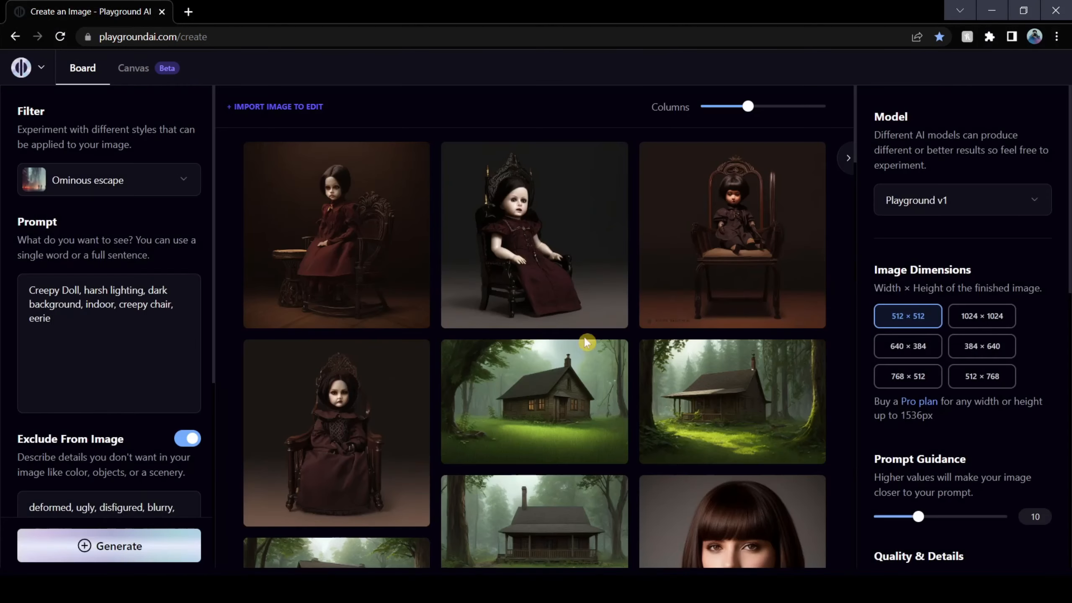
Reselect the Ominous escape filter from the filter choices.
click(172, 185)
scroll(269, 456, down, 3)
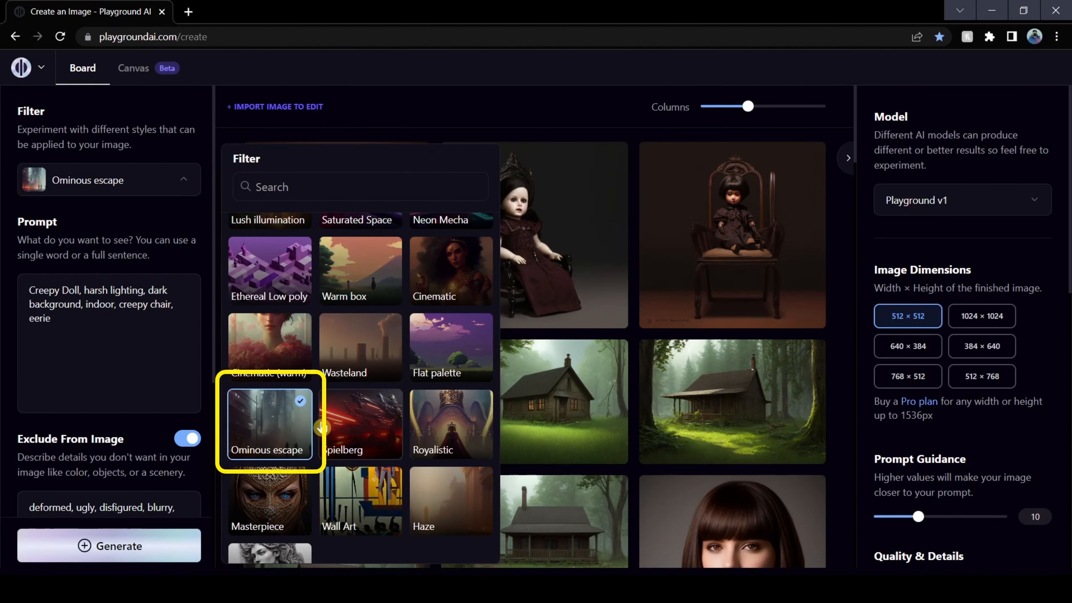
click(266, 416)
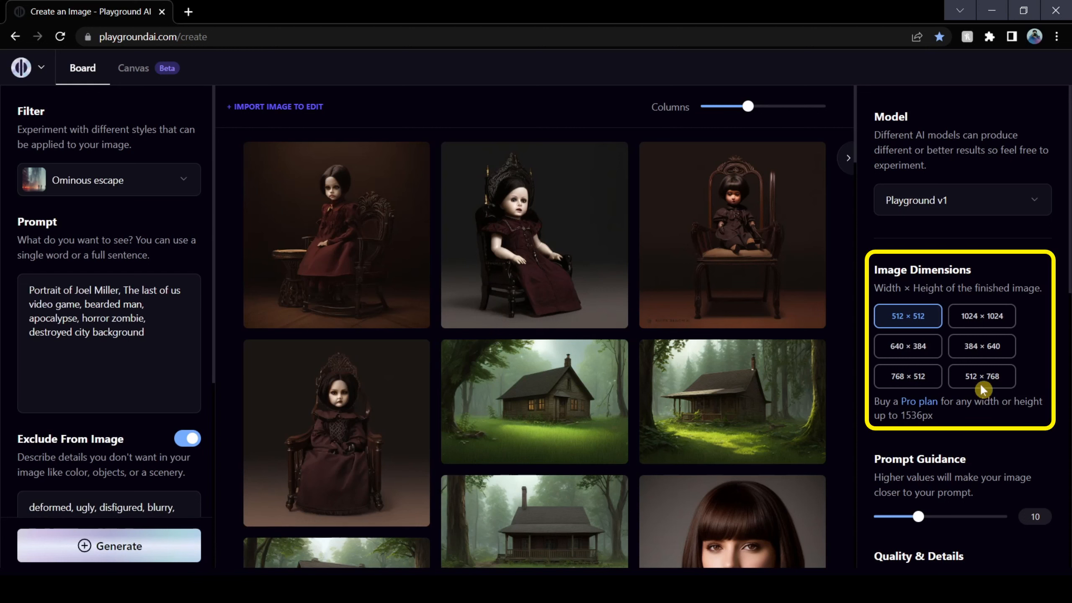
Generate 512 × 768 images from the prompt "Portrait of Joel Miller, The last of us video game, bearded man, apocalypse, horror zombie, destroyed city background".
click(981, 377)
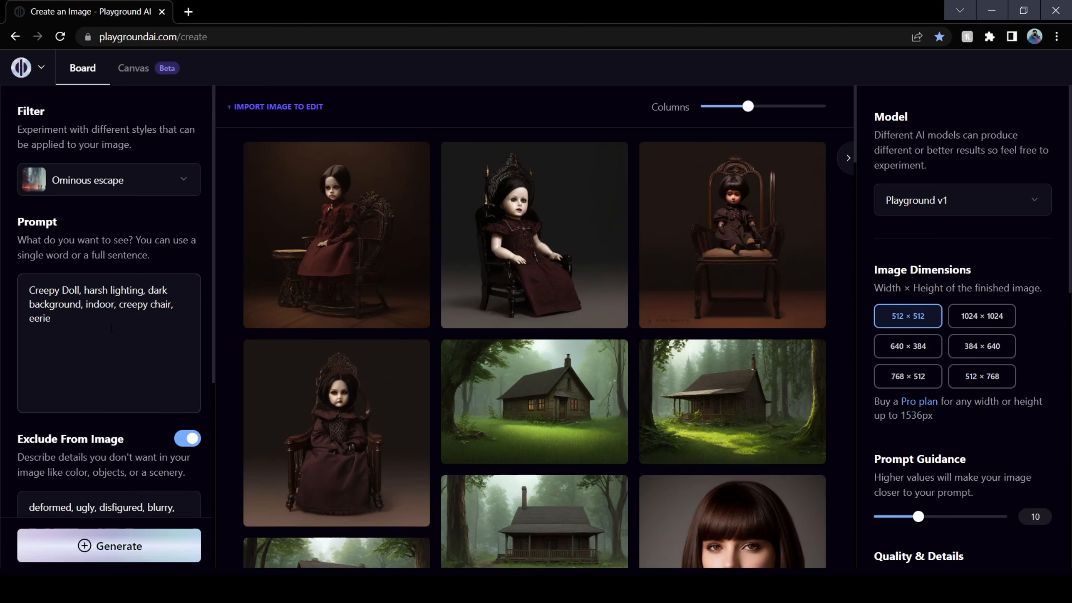
triple_click(111, 328)
text(Portrait of Joel Miller, The last of us video game, bearded man, apocalypse, horror zombie, destroyed city background)
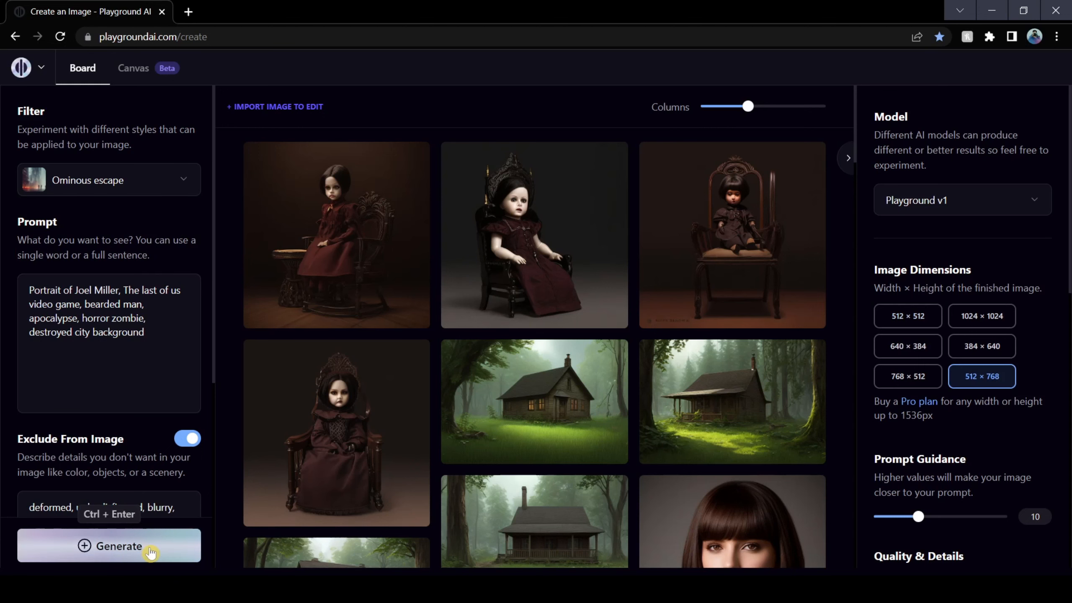
click(150, 549)
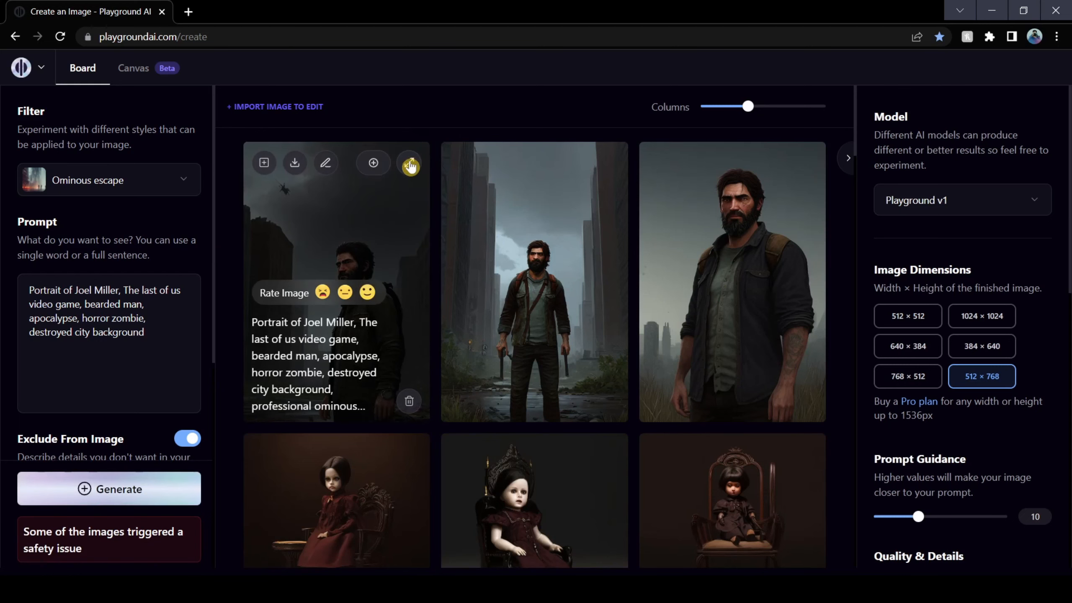
View the first Joel Miller image at full size and set the sampler to k_euler_ancestral.
click(413, 165)
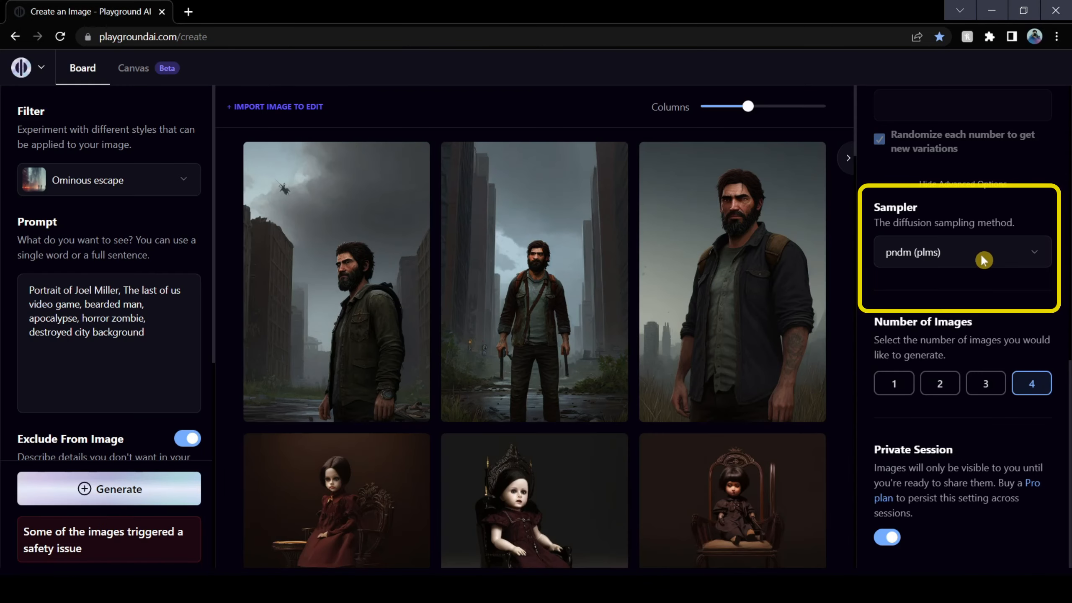
click(983, 259)
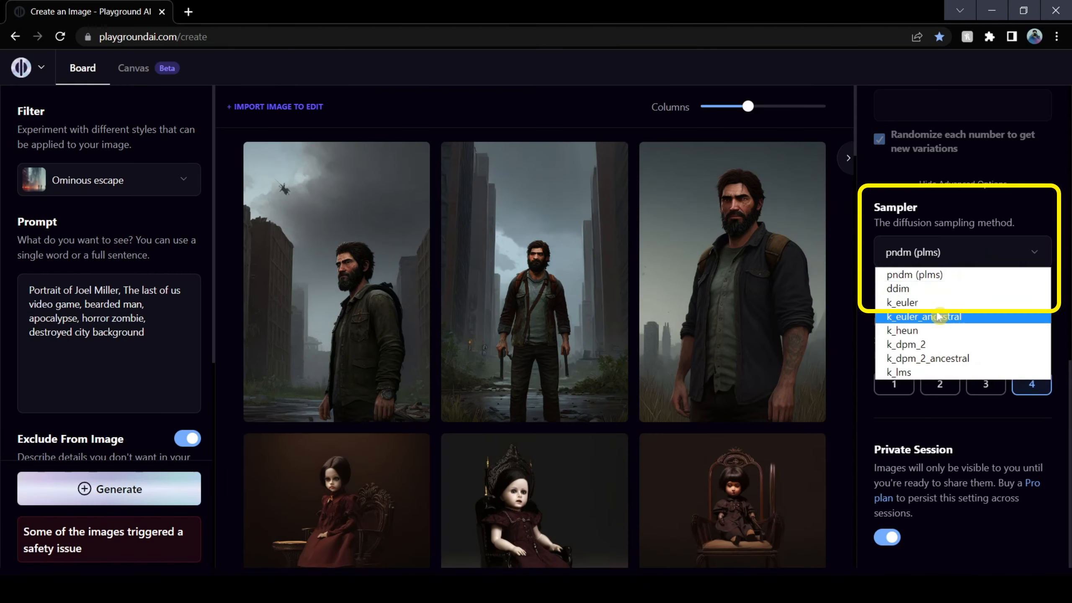
click(935, 318)
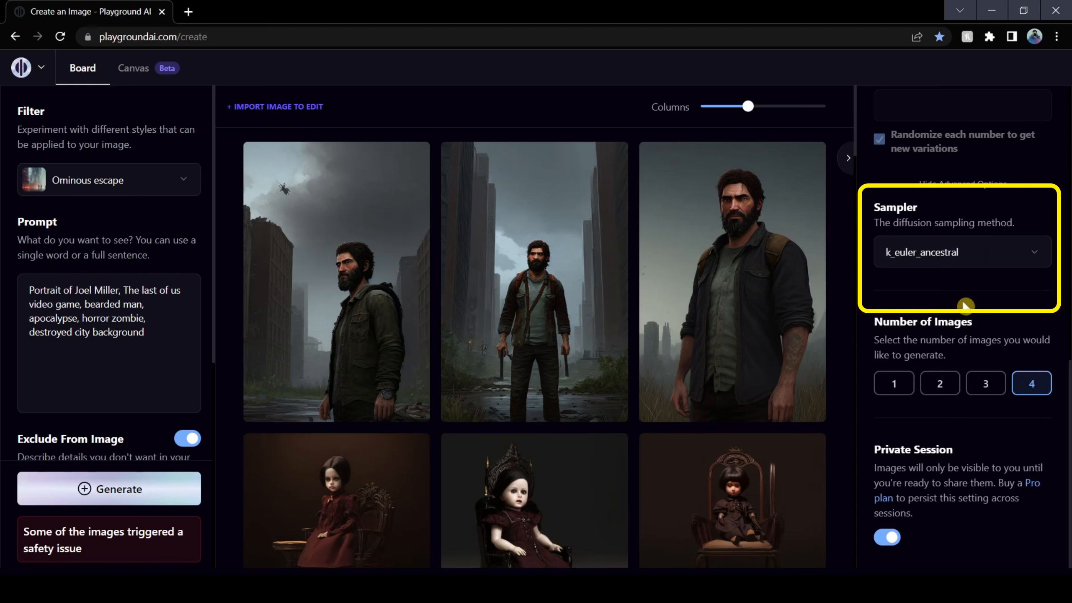
Generate another set of Joel Miller images with the current prompt and sampler, and view the first two at full size.
click(99, 490)
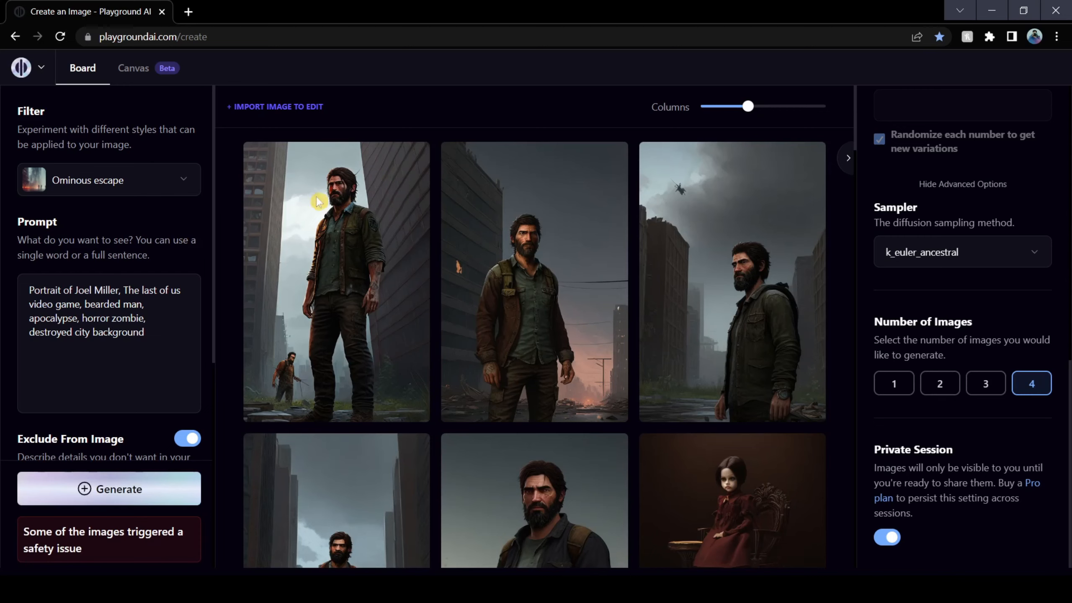
click(406, 165)
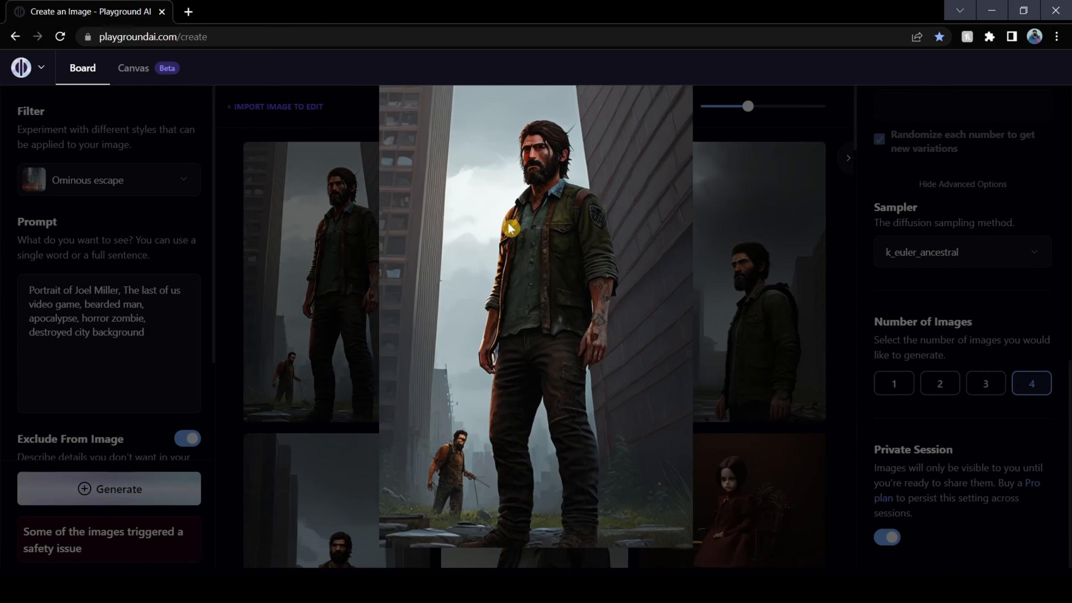
click(771, 300)
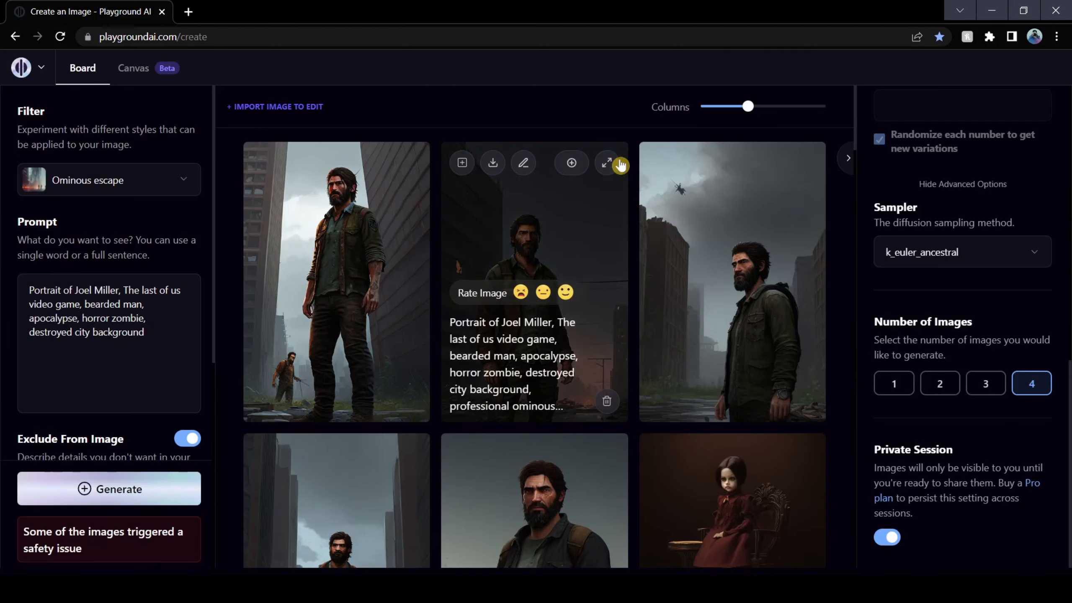
click(614, 164)
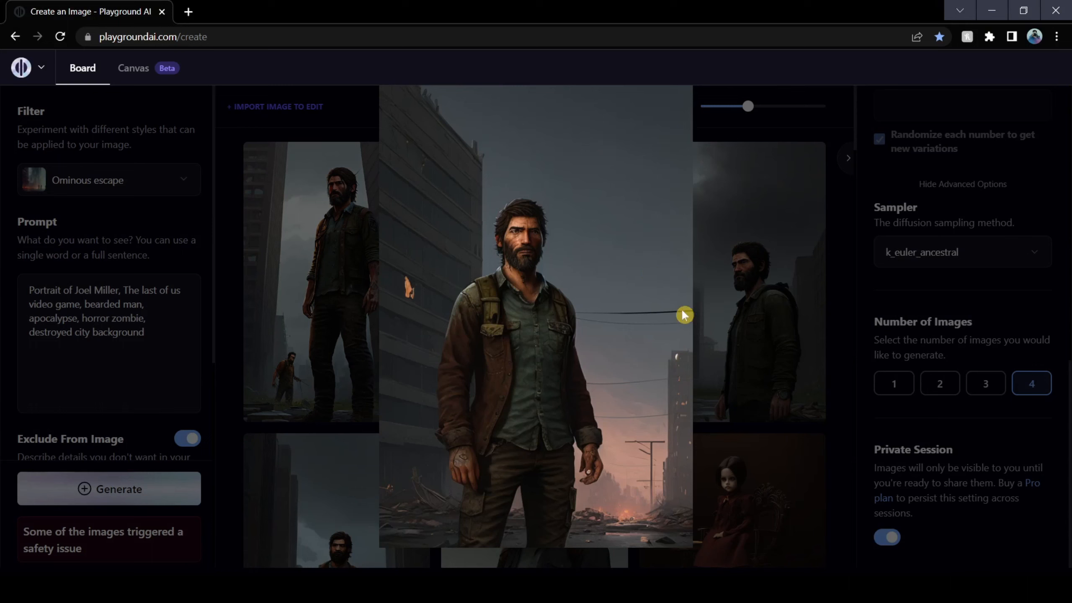
click(754, 327)
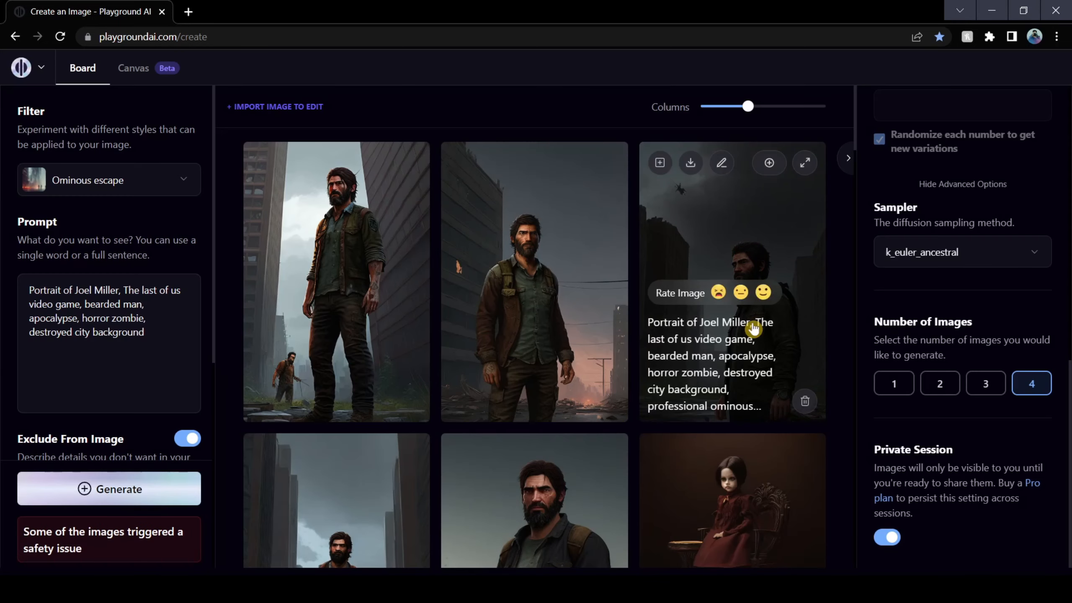
click(602, 165)
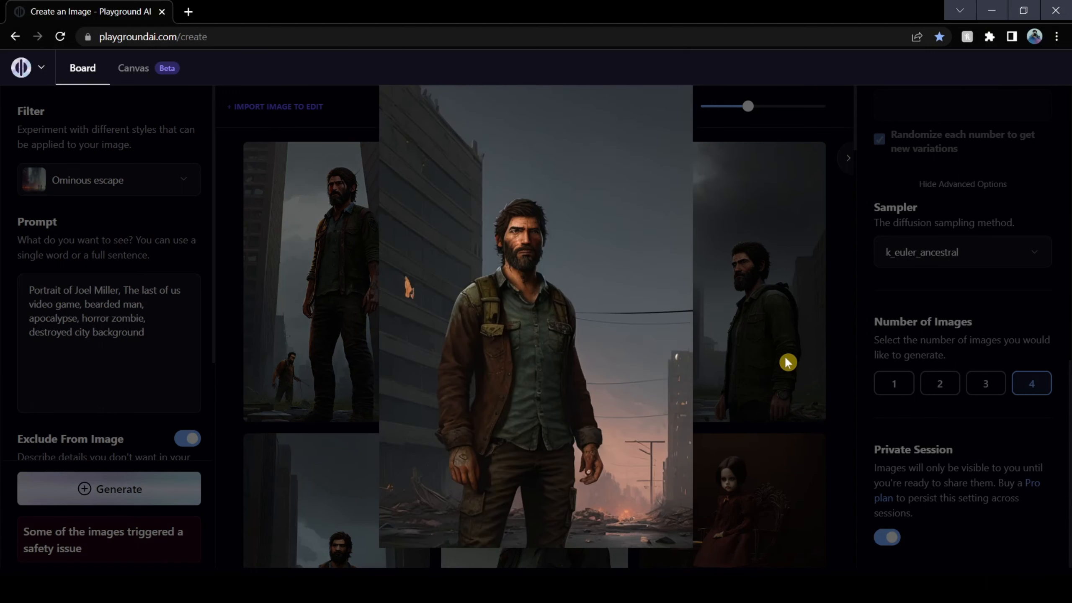
click(852, 324)
Change the filter to Delicate detail and choose k_euler_ancestral as the sampler.
click(133, 182)
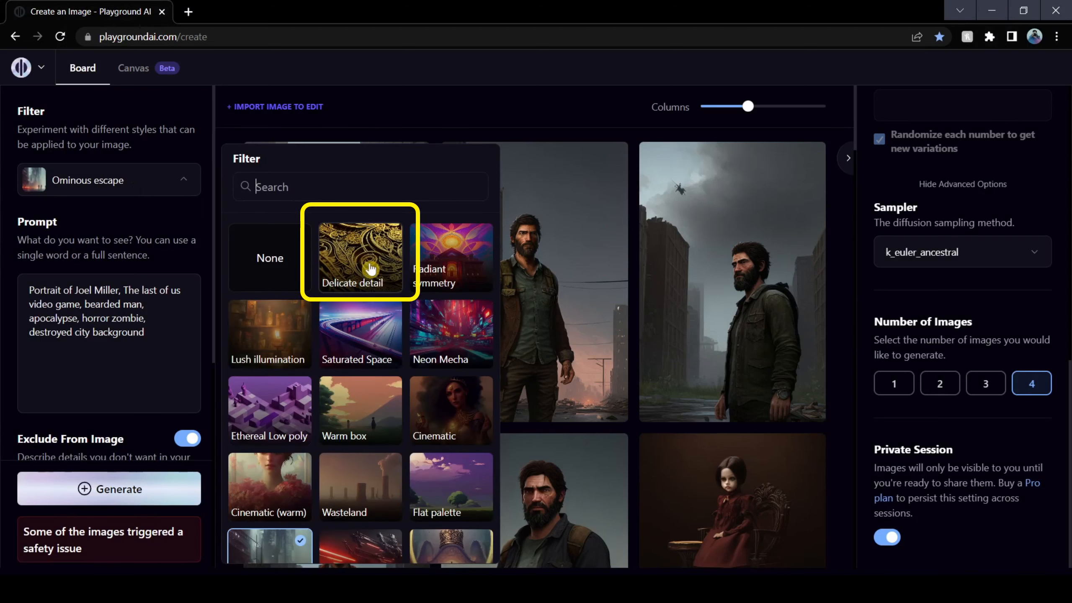
click(356, 259)
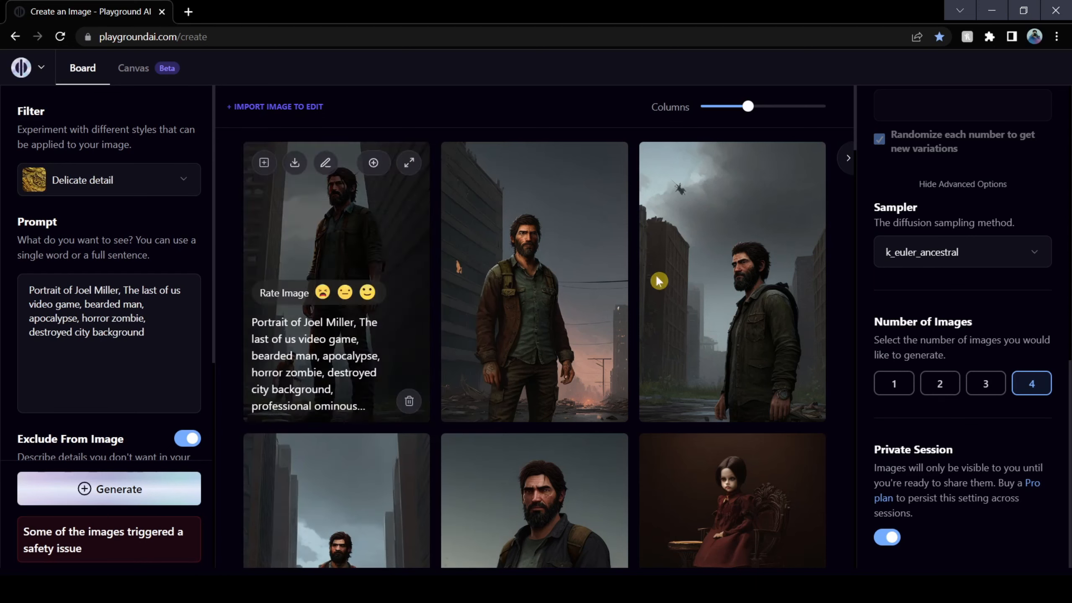
click(1031, 257)
click(953, 316)
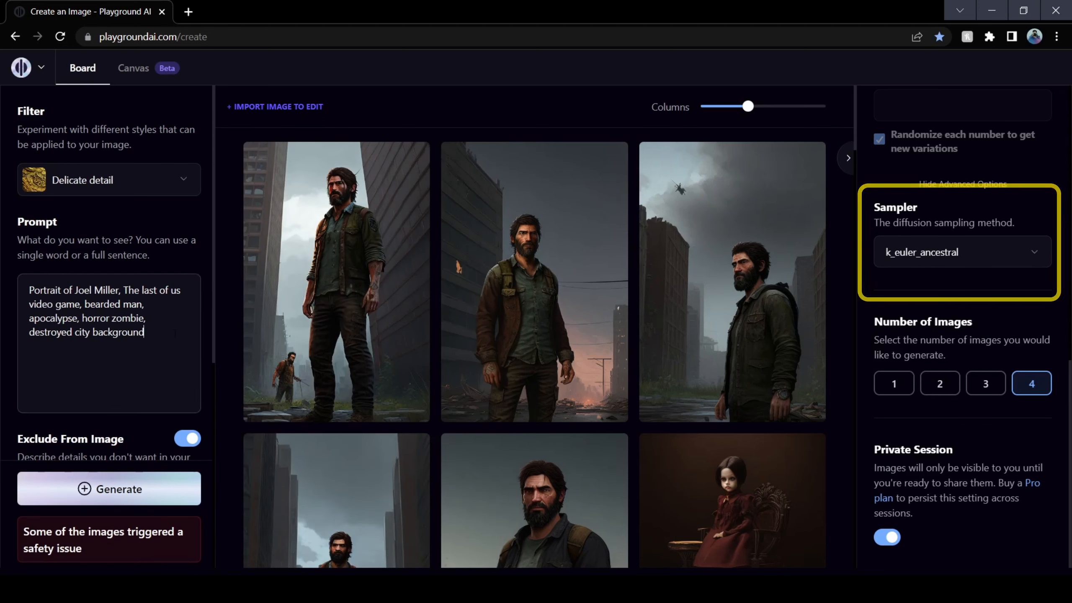
Generate images from the prompt "Portrait of a Border Collie Dog, Studio Portraits, painted background, soft lighting, studio lighting".
key(ctrl+a)
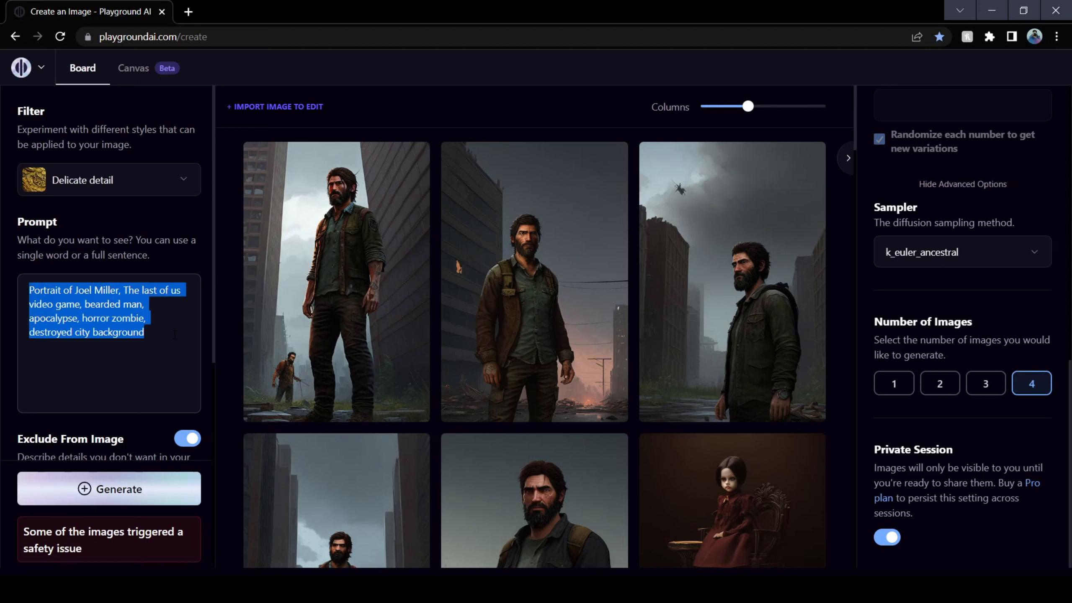
text(Portrait of a Border Collie Dog, Studio Portraits, painted background, soft lighting, studio lighting)
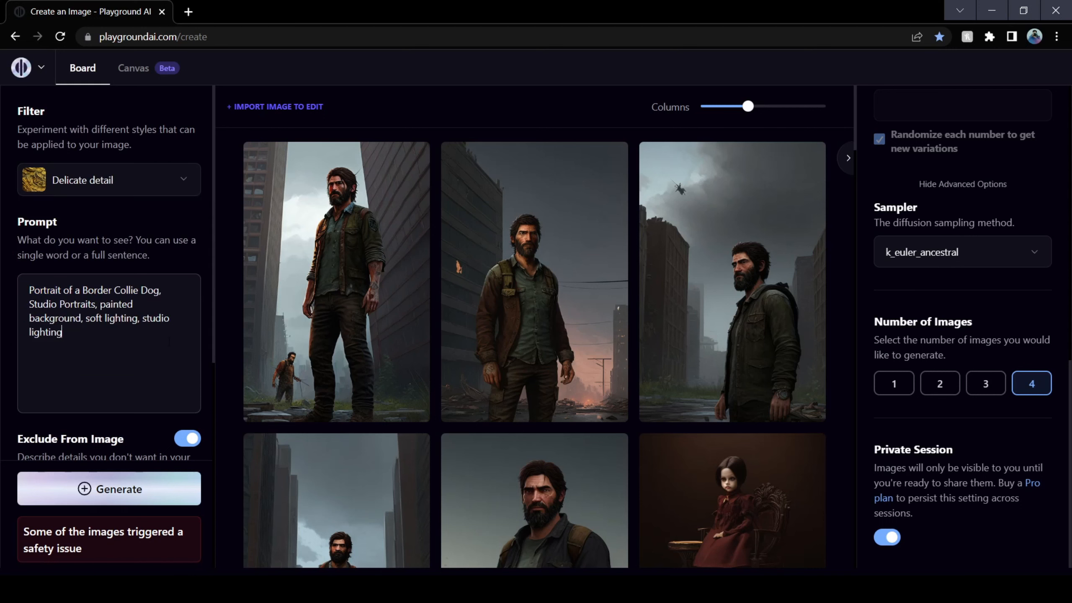
click(122, 494)
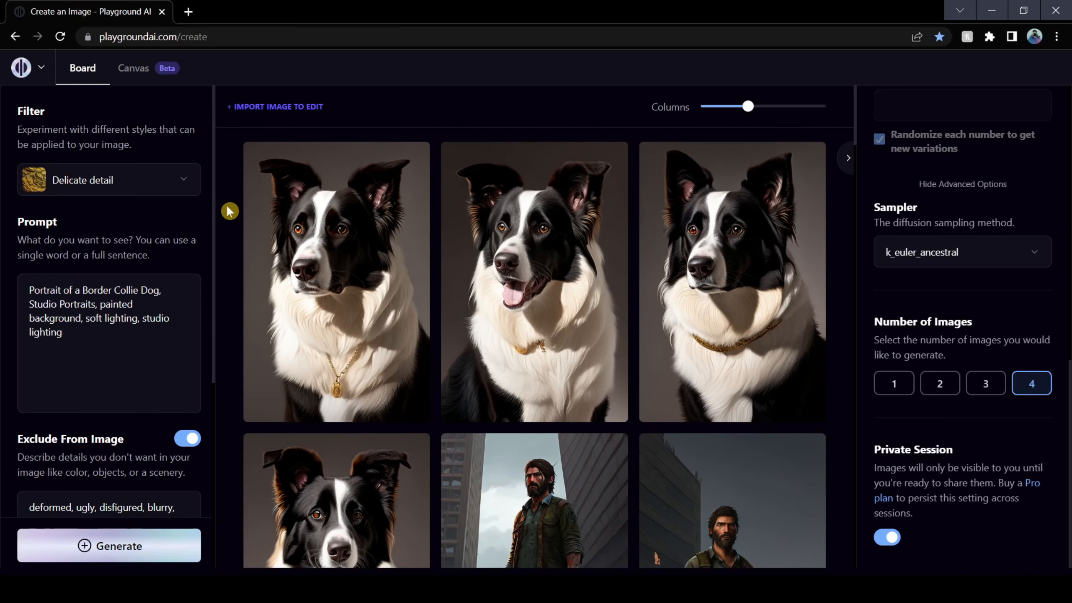
View the first three Border Collie images at full size.
click(412, 160)
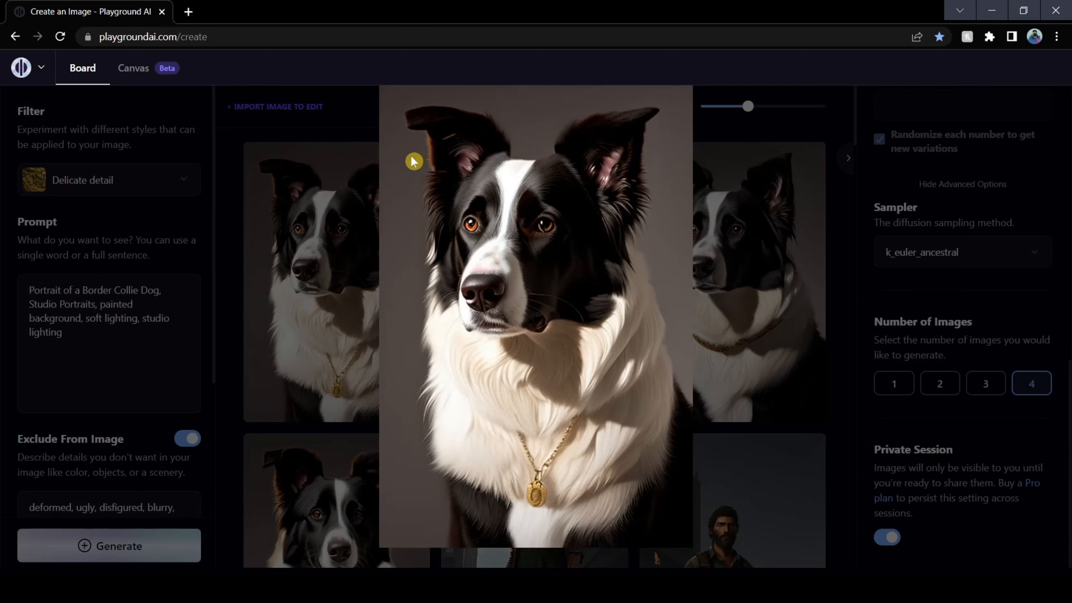
click(852, 253)
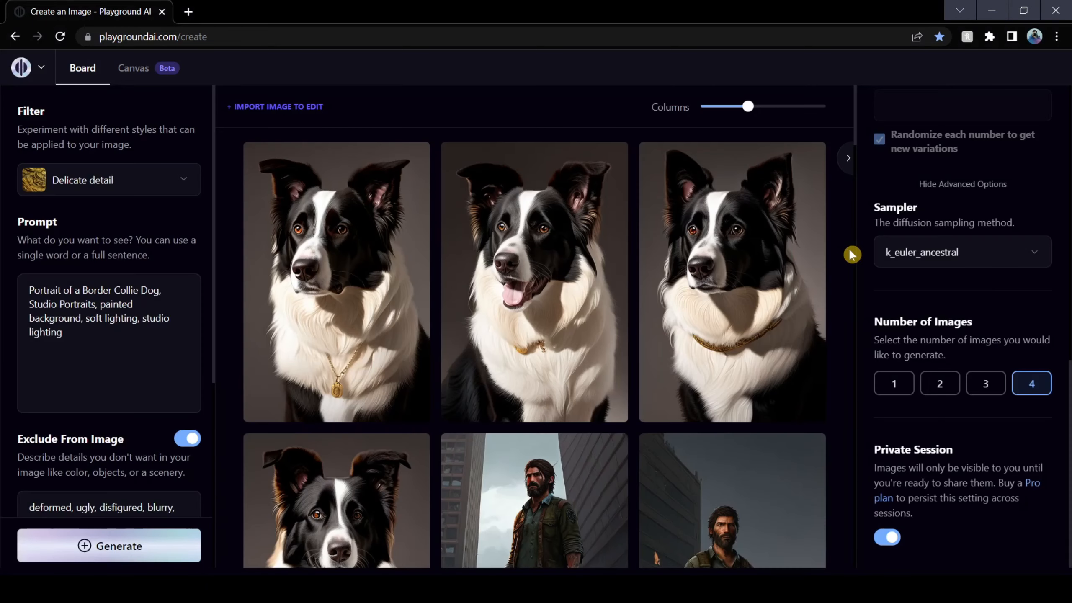
click(611, 165)
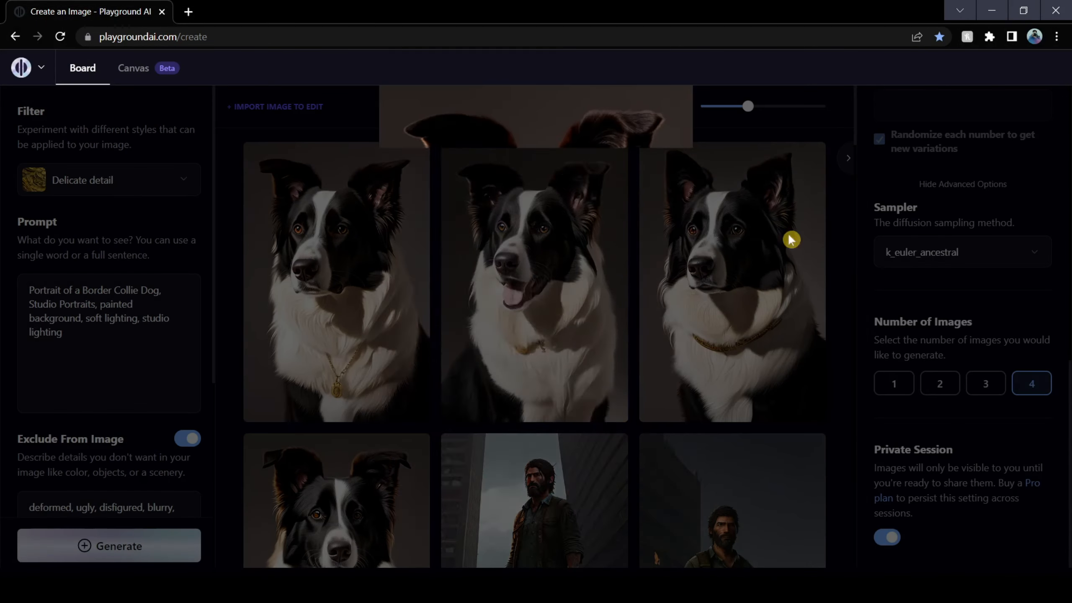
click(815, 217)
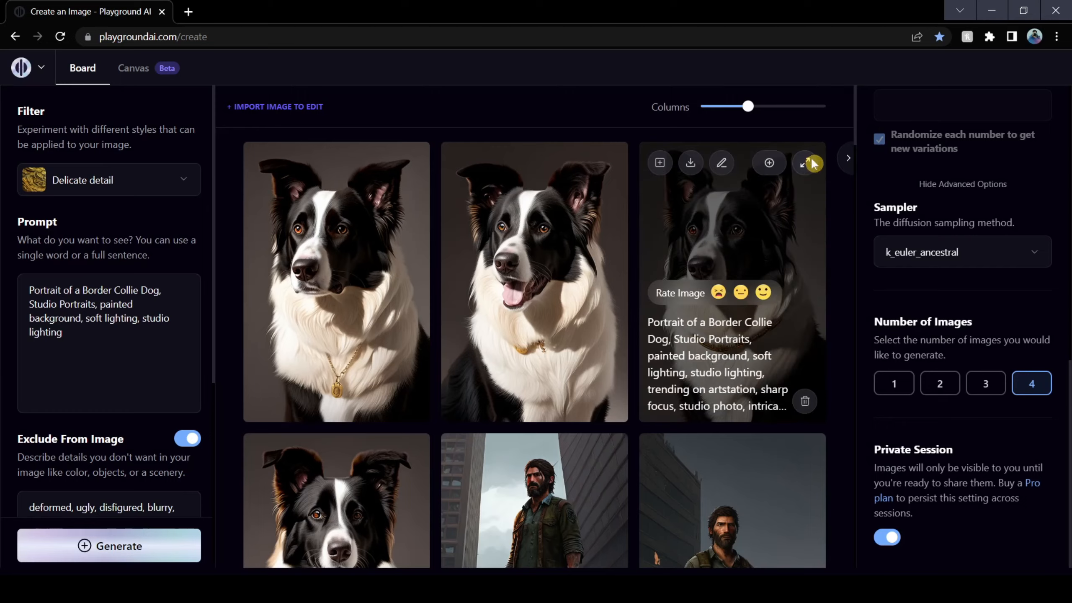
click(814, 164)
click(842, 259)
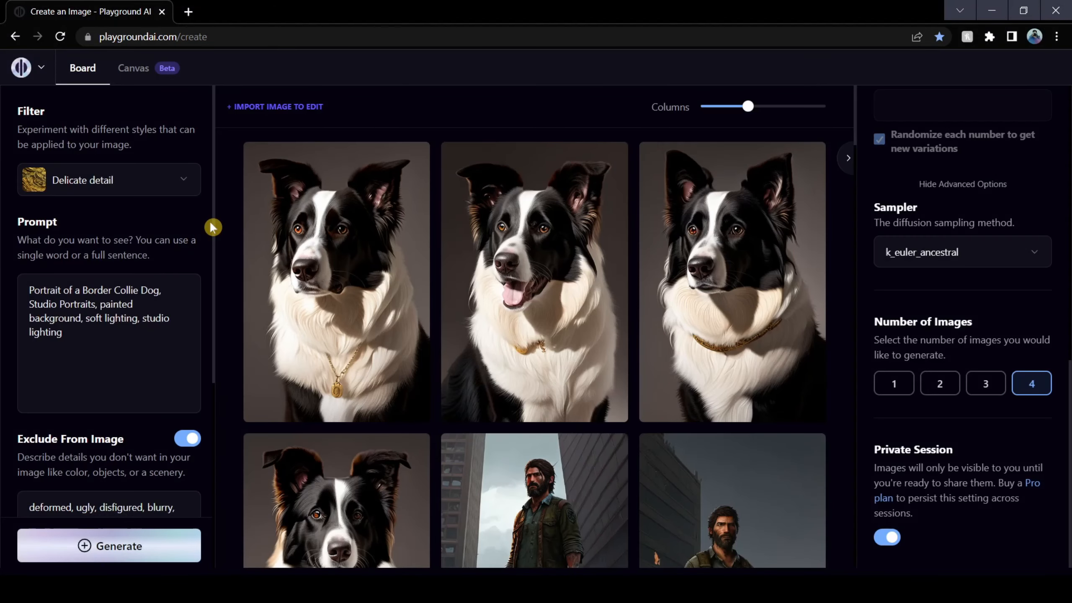
Upload the photo IMG-20181215-WA0000 as the image-to-image reference, with an image strength of 30.
scroll(213, 228, down, 7)
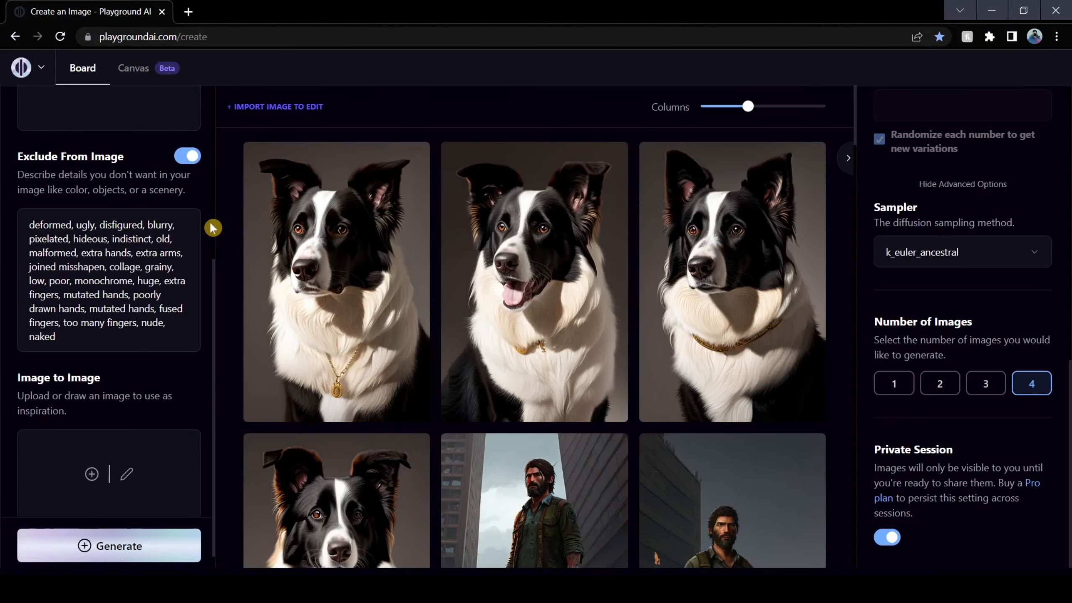
click(99, 455)
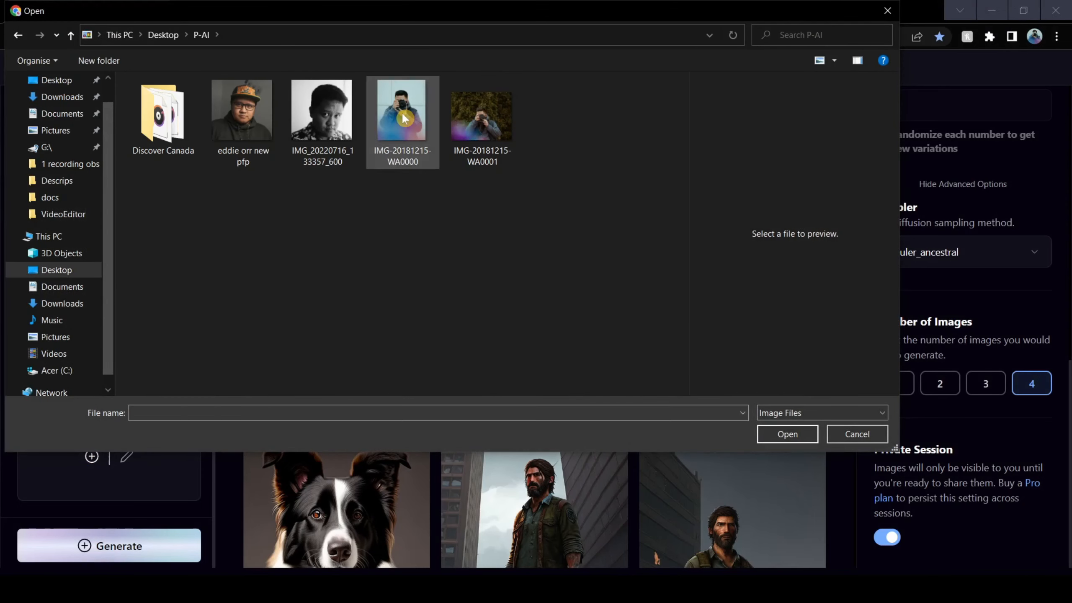
click(405, 118)
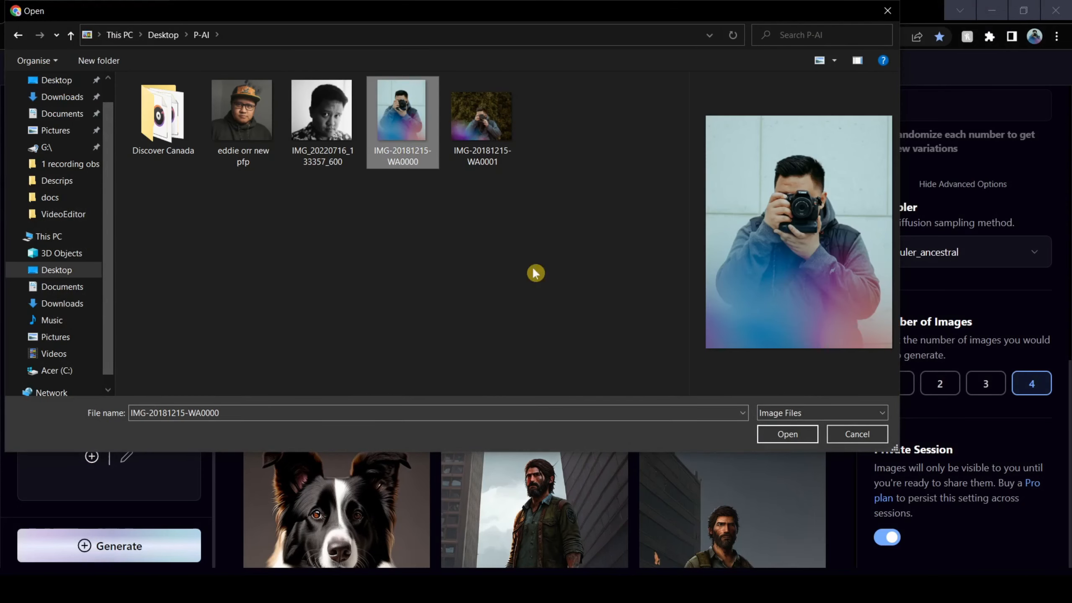
click(798, 439)
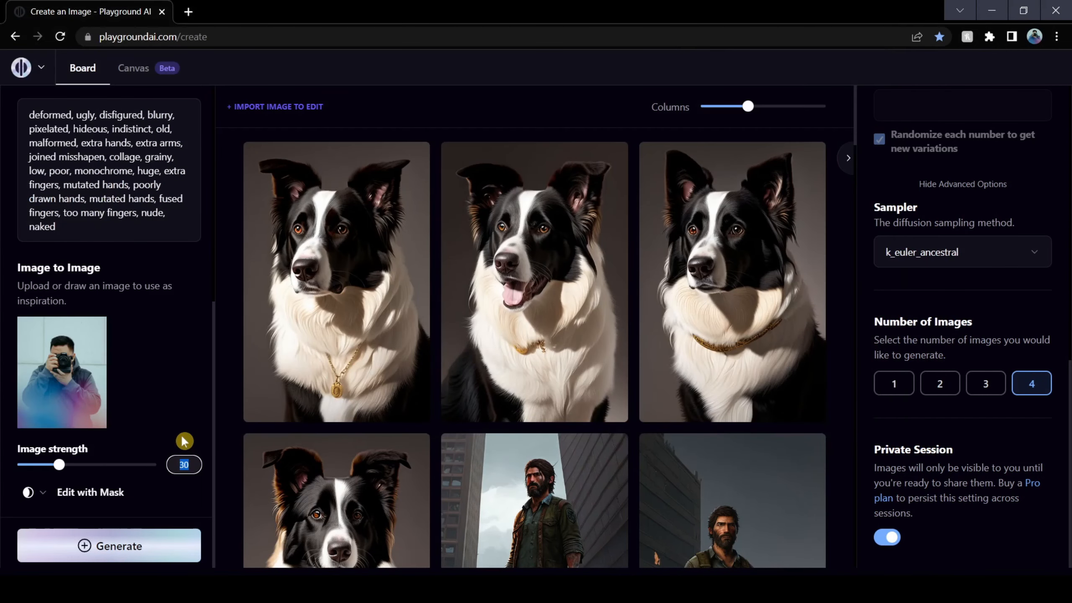
click(185, 441)
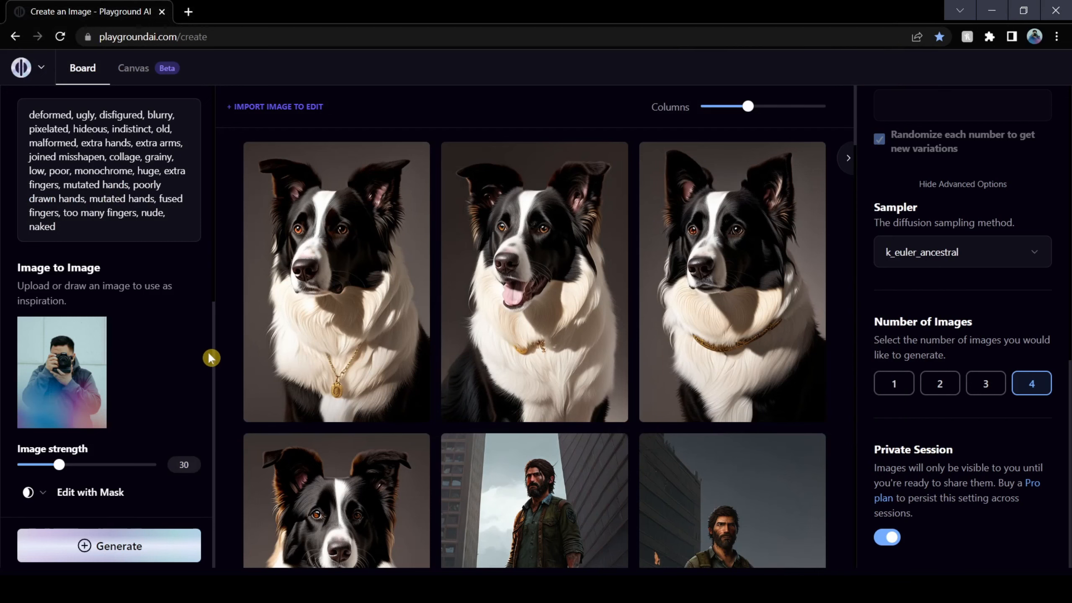
Generate images from the reference photo with the prompt "Photographer, taking a photograph, painted background, outdoor, natural light,".
scroll(211, 358, up, 8)
click(154, 365)
key(ctrl+a)
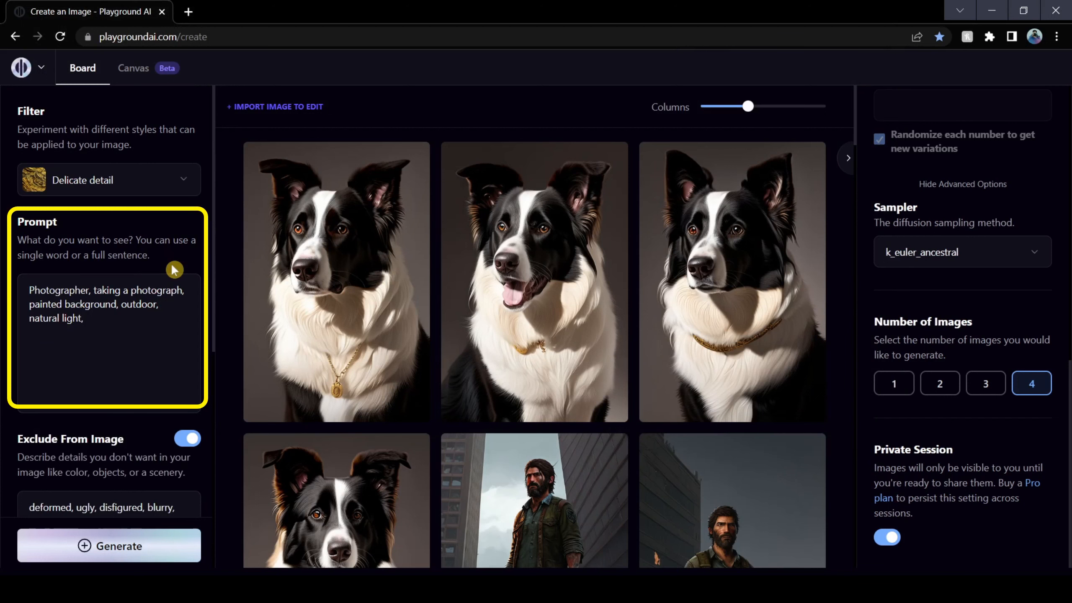
click(170, 546)
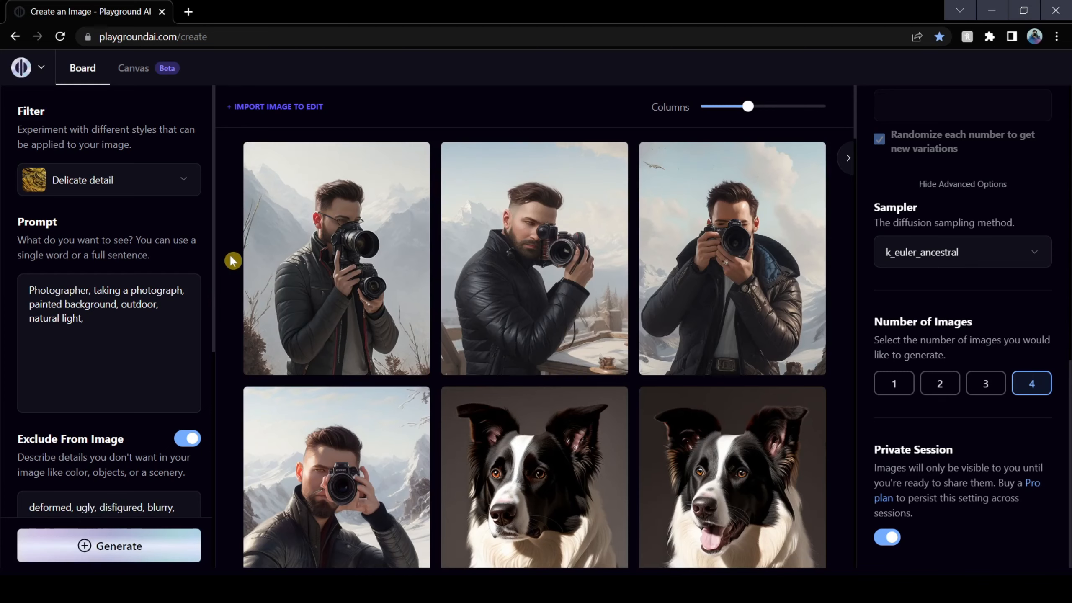
View the first two photographer images at full size and look over the other results on the board.
click(409, 162)
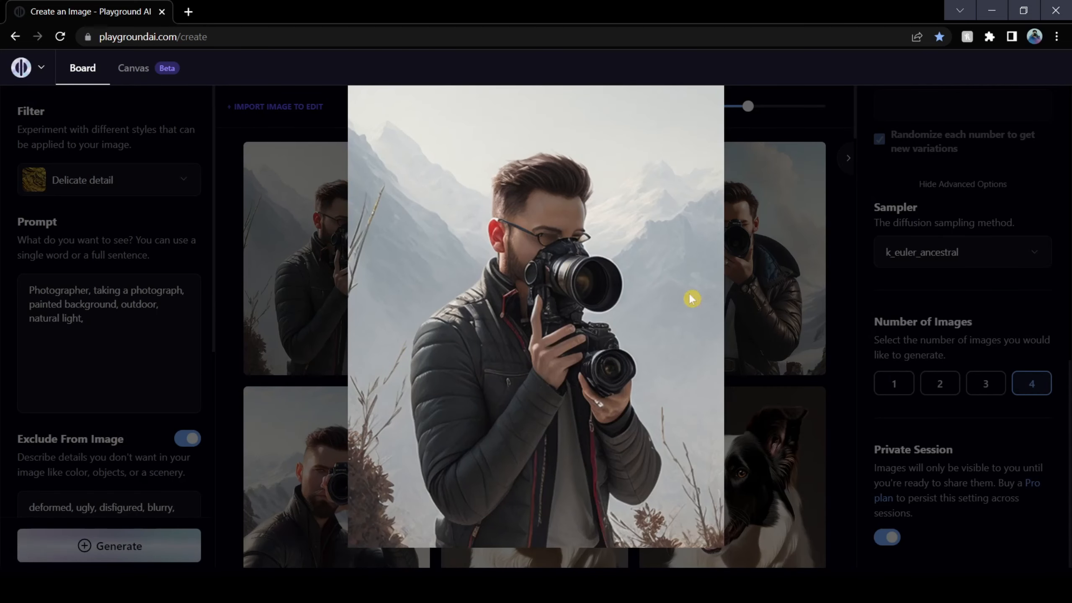
click(840, 302)
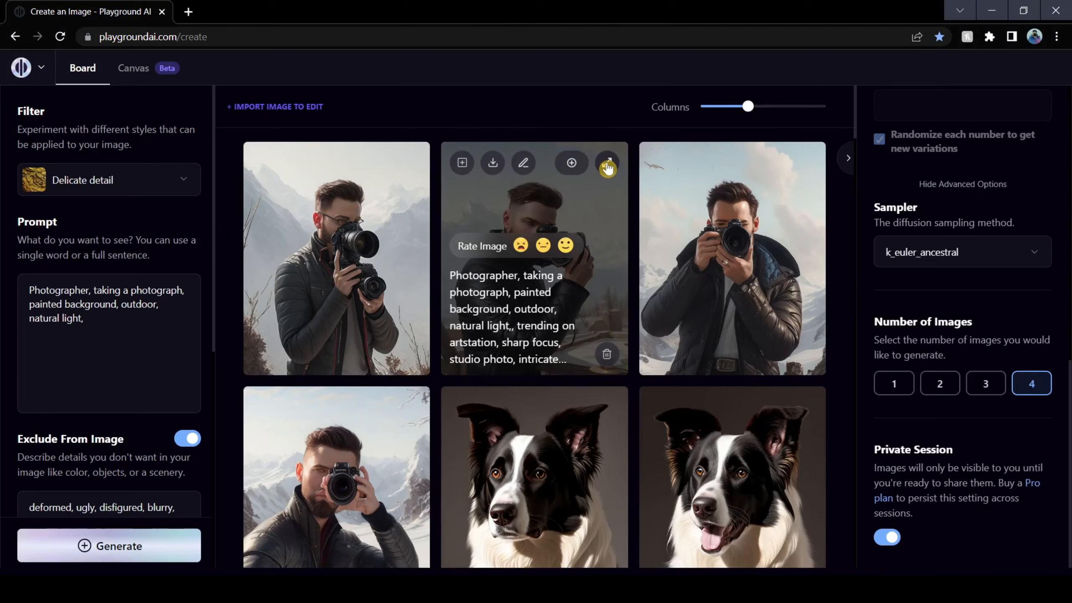
click(608, 168)
click(833, 253)
scroll(834, 255, down, 1)
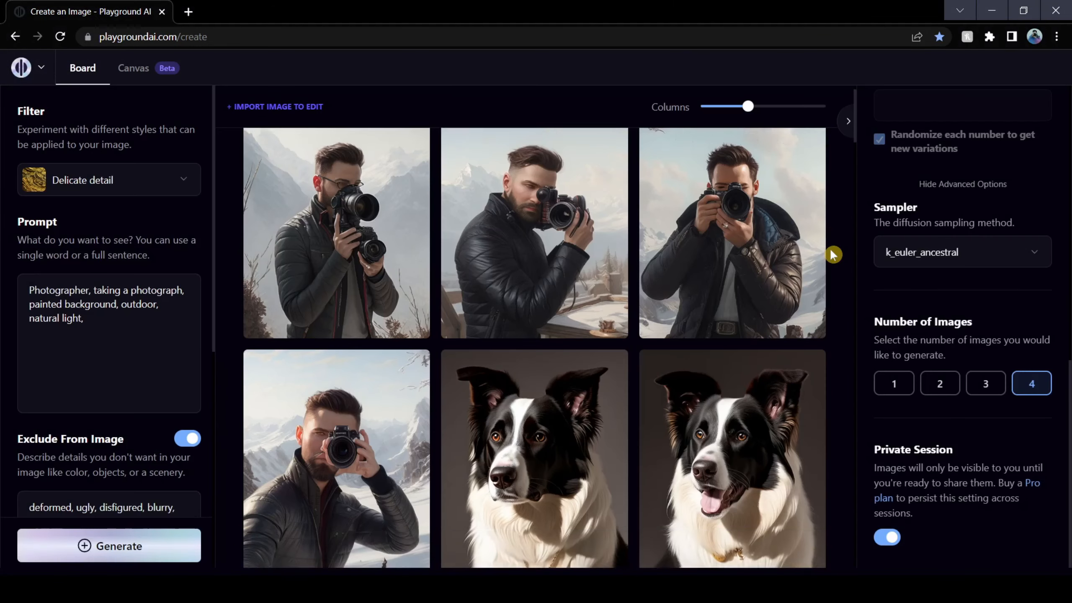
scroll(833, 251, down, 4)
scroll(833, 249, up, 5)
mouse_move(802, 168)
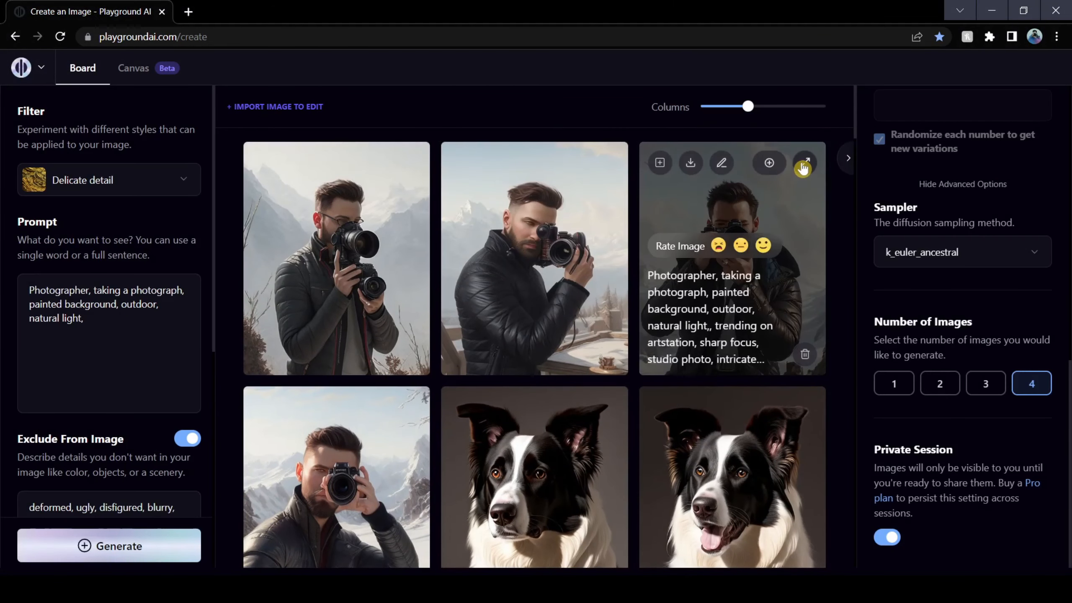
Replace the image-to-image reference with the portrait photo of the dark-haired woman, with an image strength of 30.
scroll(148, 380, down, 8)
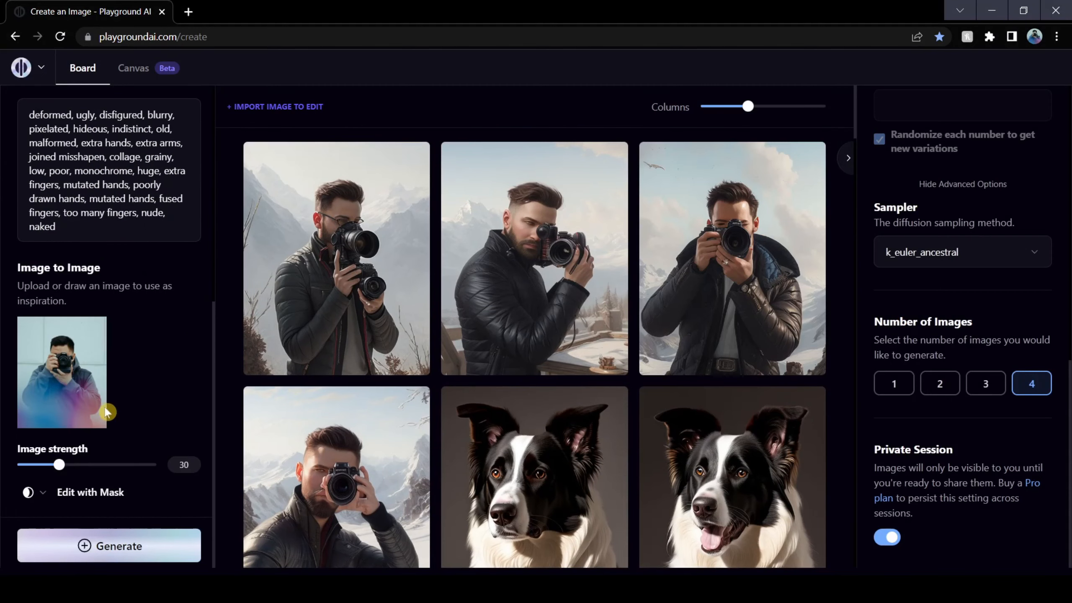
click(95, 336)
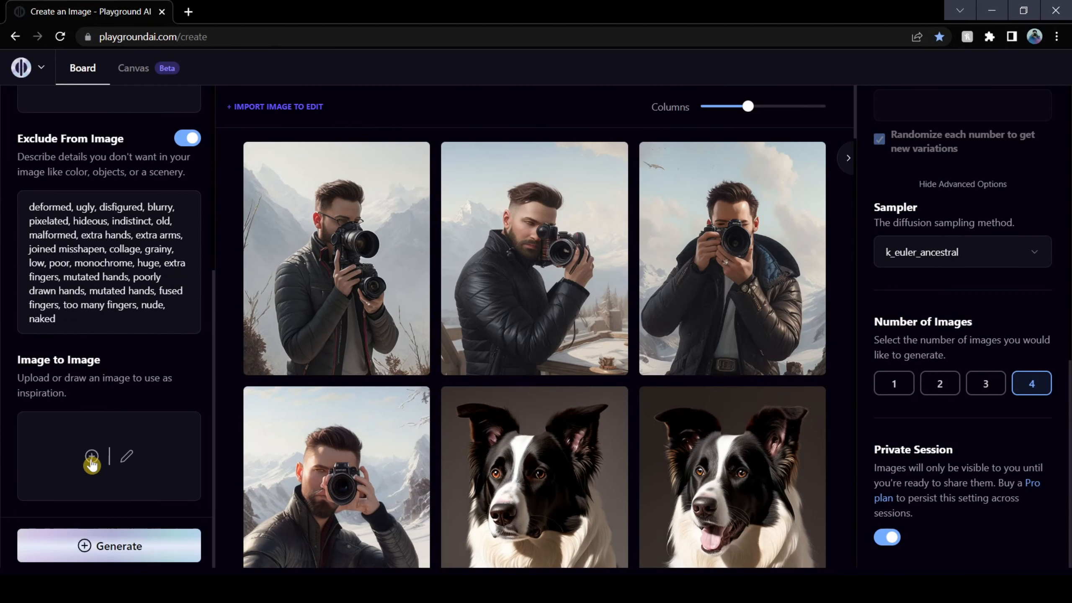
click(91, 455)
click(797, 434)
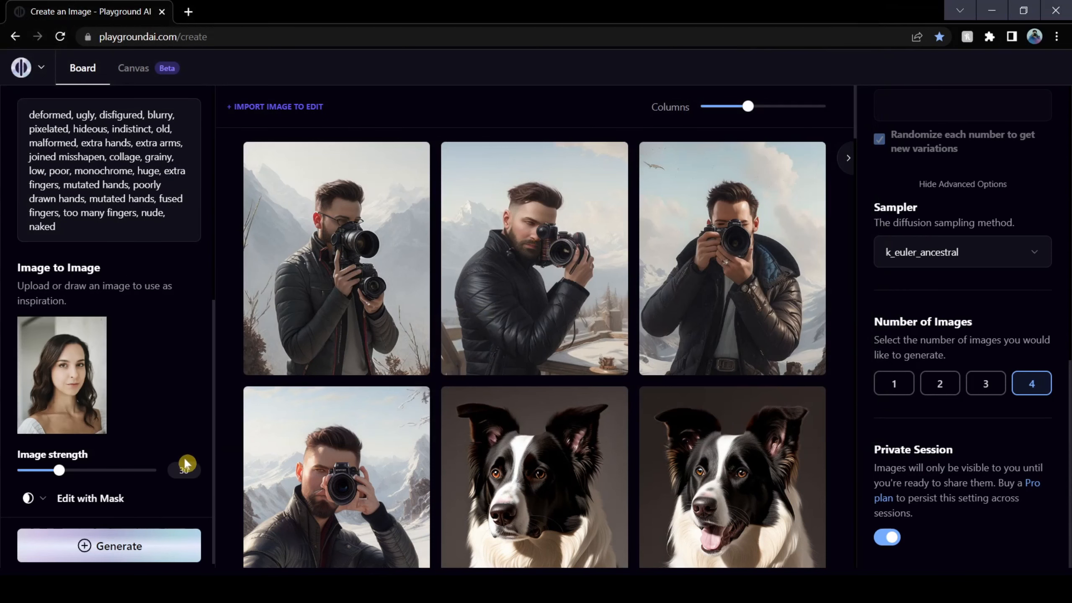
drag(189, 470, 183, 470)
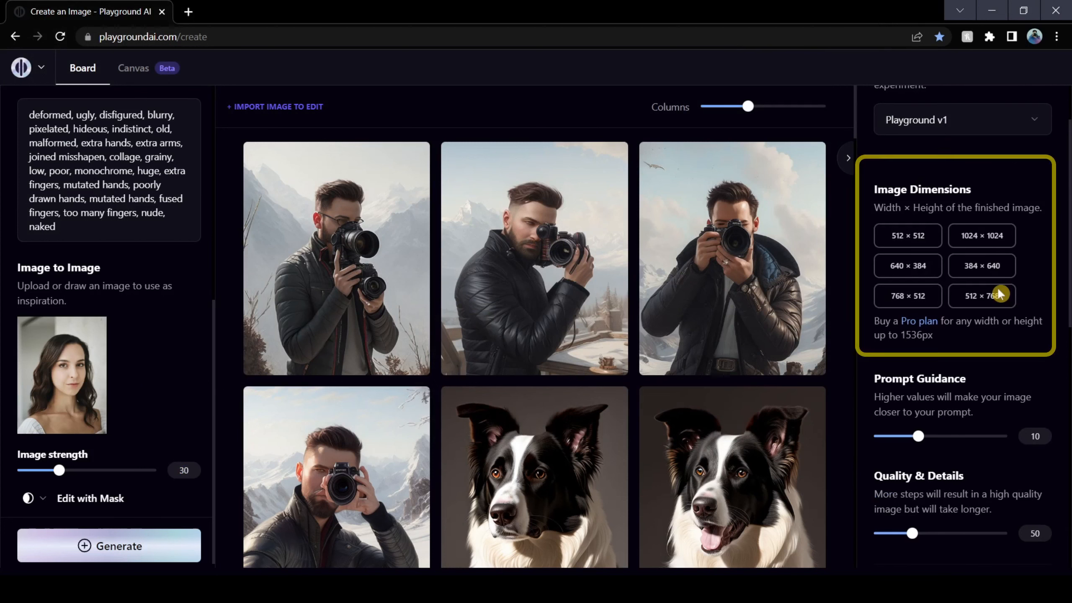
Set the image dimensions to 512 × 768 for the woman's portrait.
click(999, 293)
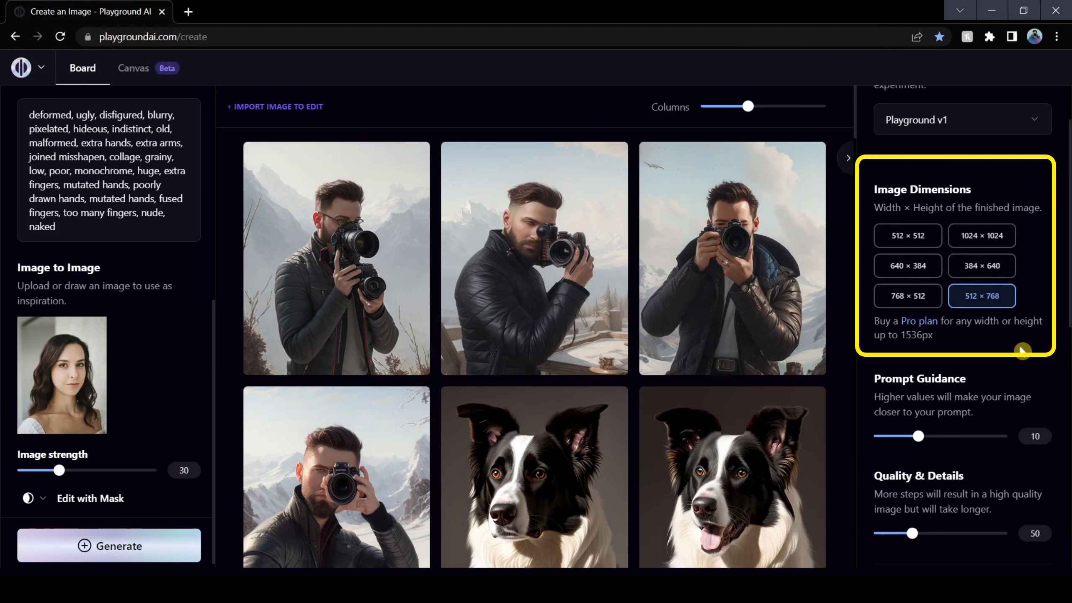
scroll(206, 311, up, 5)
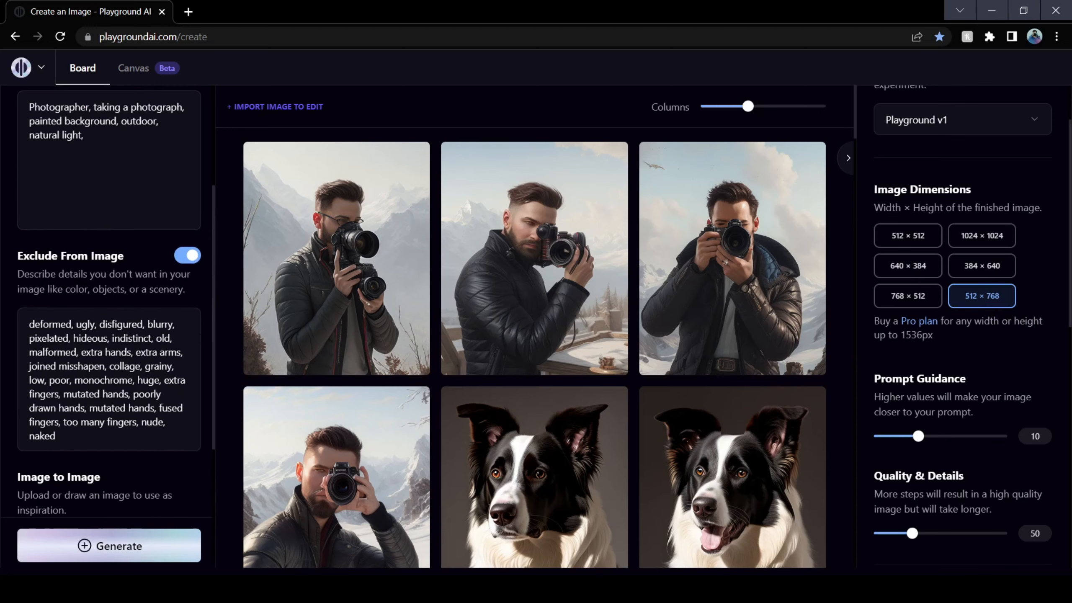
scroll(109, 296, up, 4)
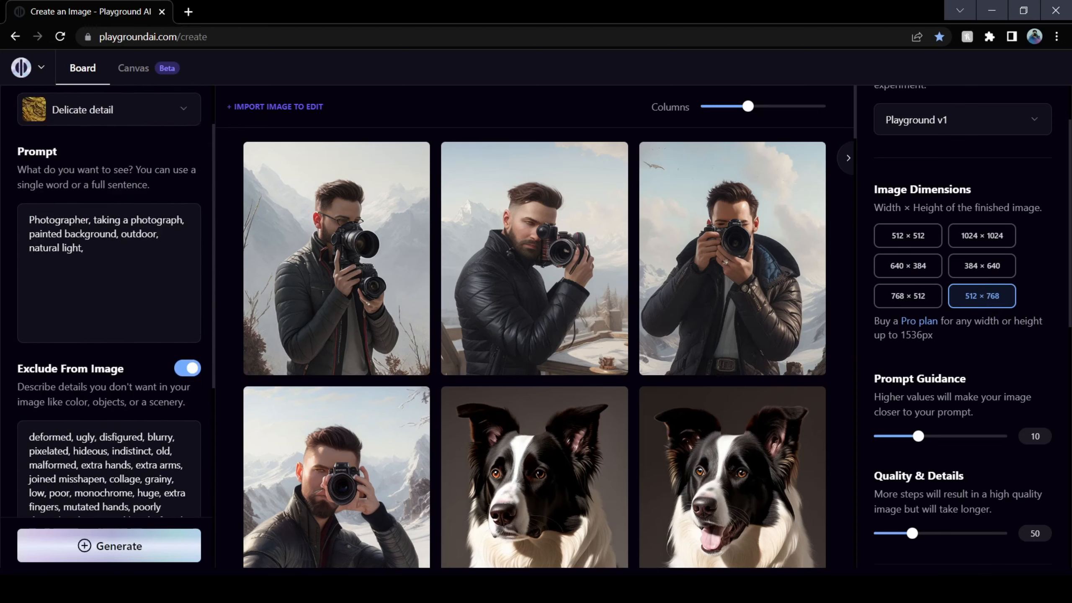
Generate images with the prompt "Brunette beautiful woman, studio portrait, studio lighting, living room background, Rembrandt lighting" and the Lush illumination filter.
triple_click(135, 327)
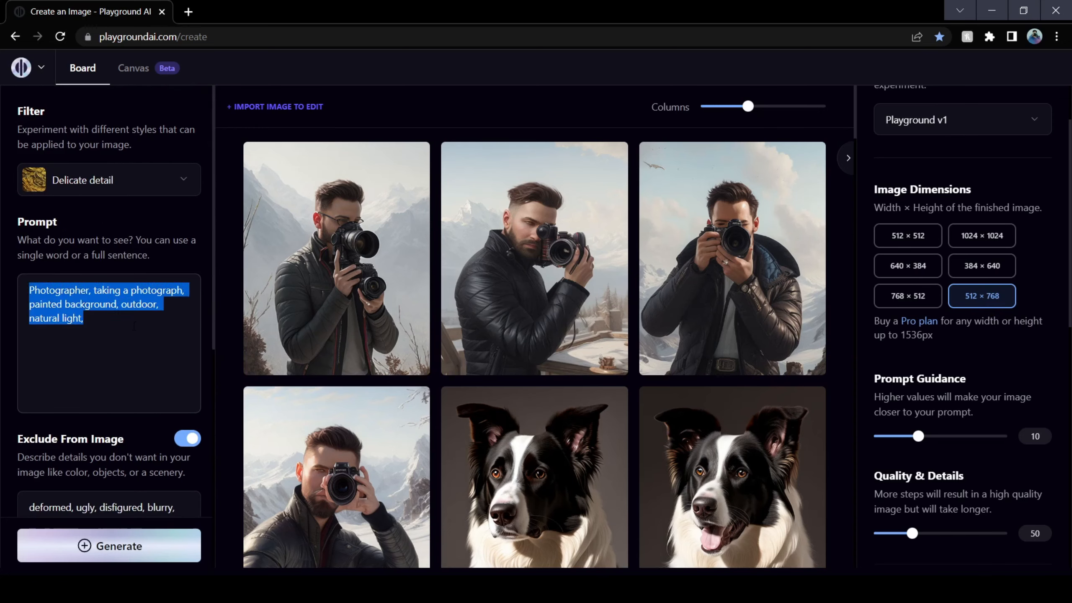
text(Brunette beautiful woman, studio portrait, studio lighting, living room background, Rembrandt lighting)
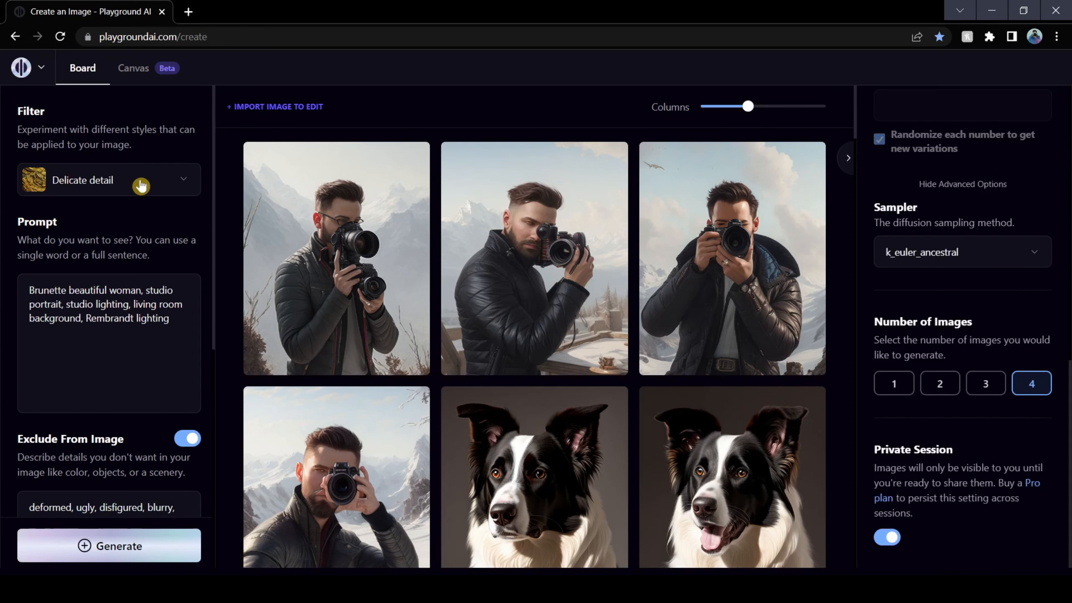
click(140, 186)
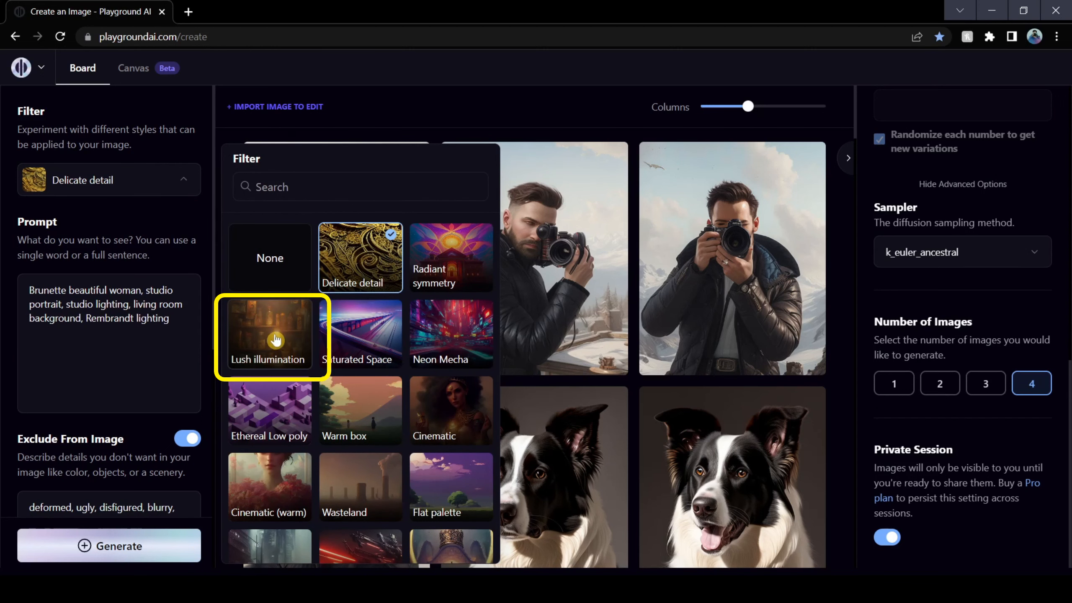
click(293, 344)
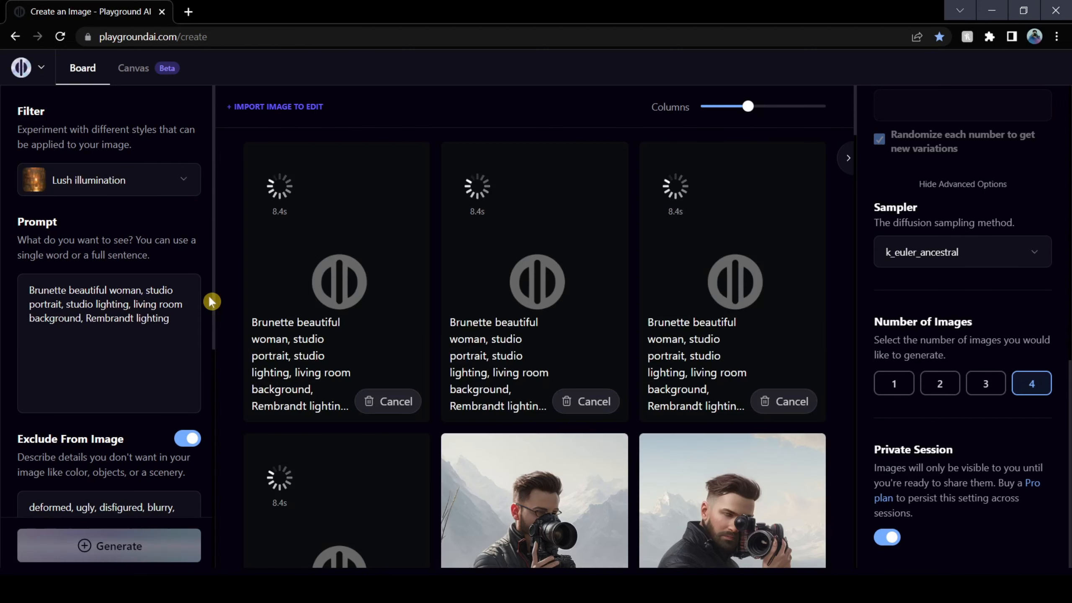
View the first three brunette portraits from the newest batch at full size, one after another.
mouse_move(424, 146)
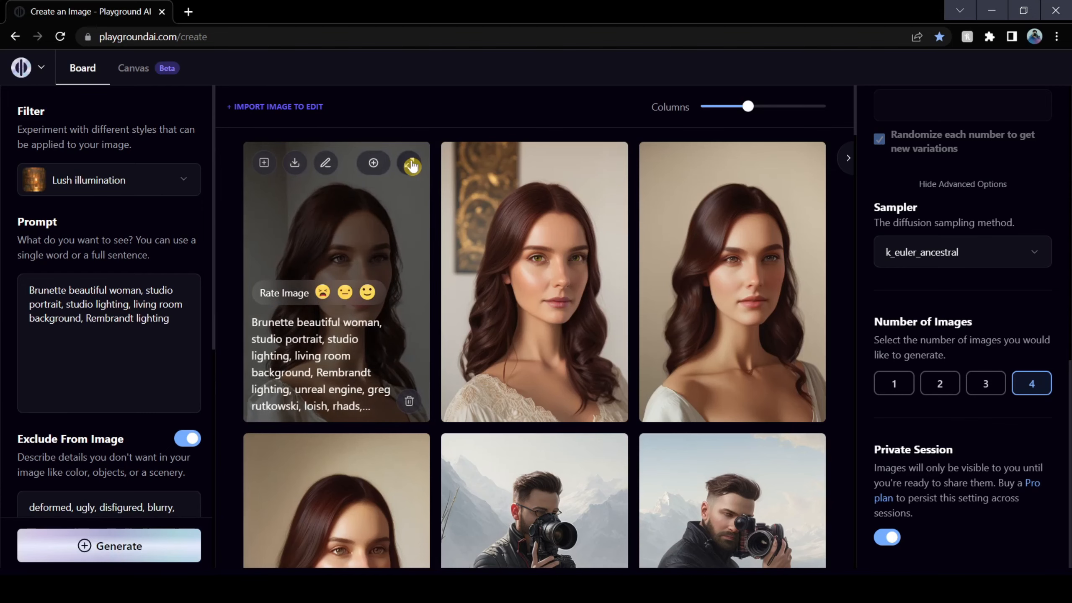
click(409, 162)
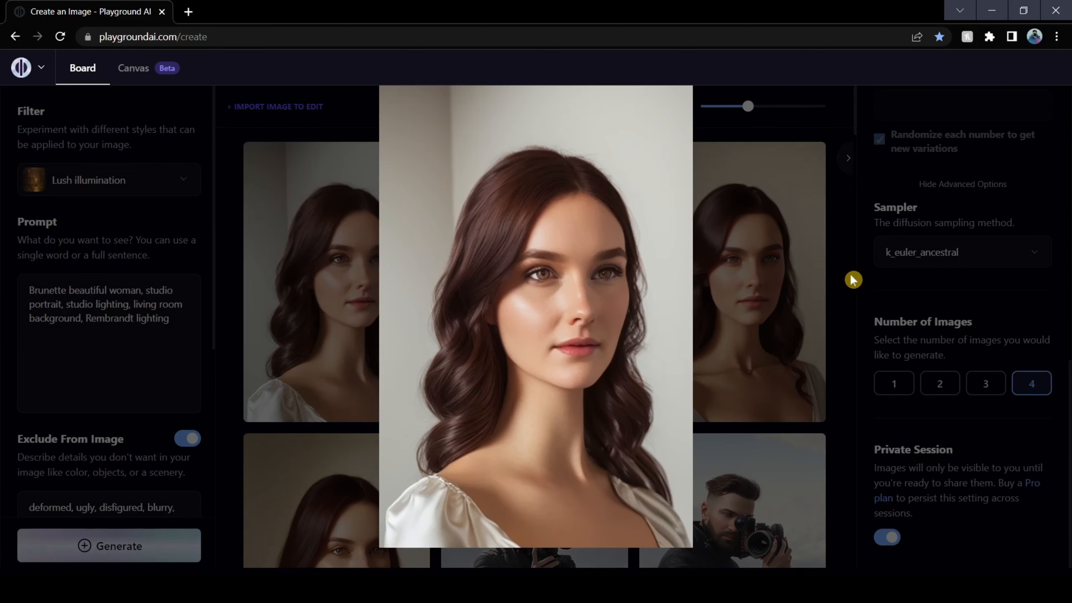
click(852, 279)
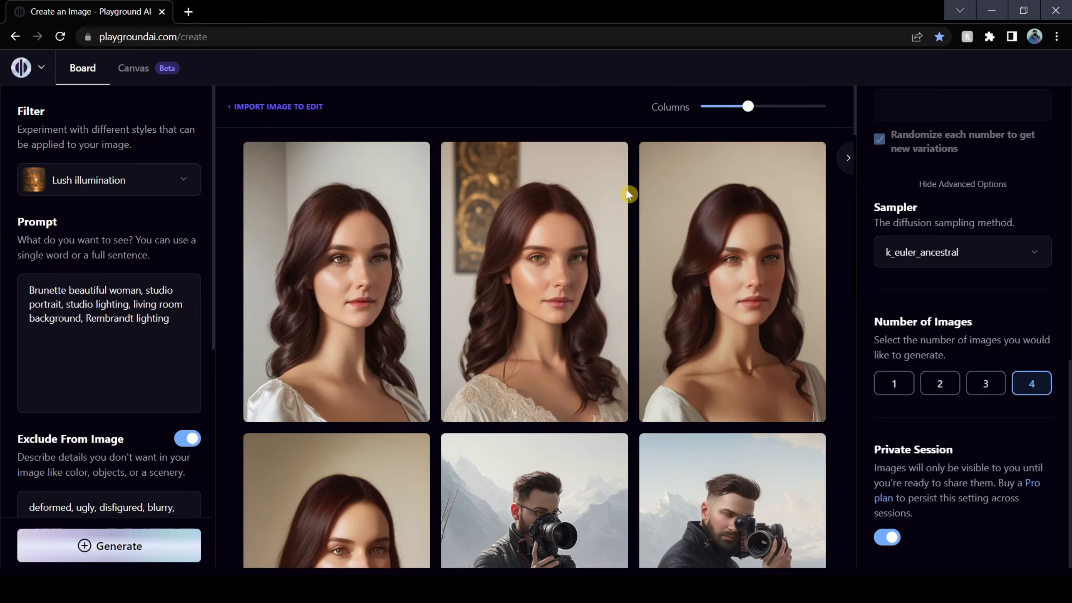
click(610, 163)
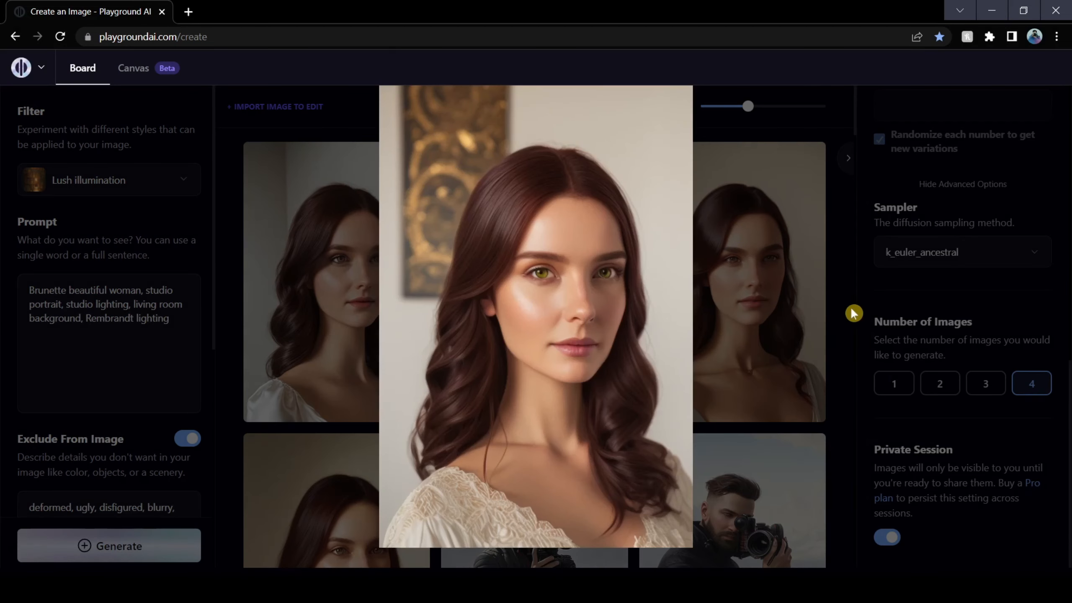
click(851, 314)
click(809, 168)
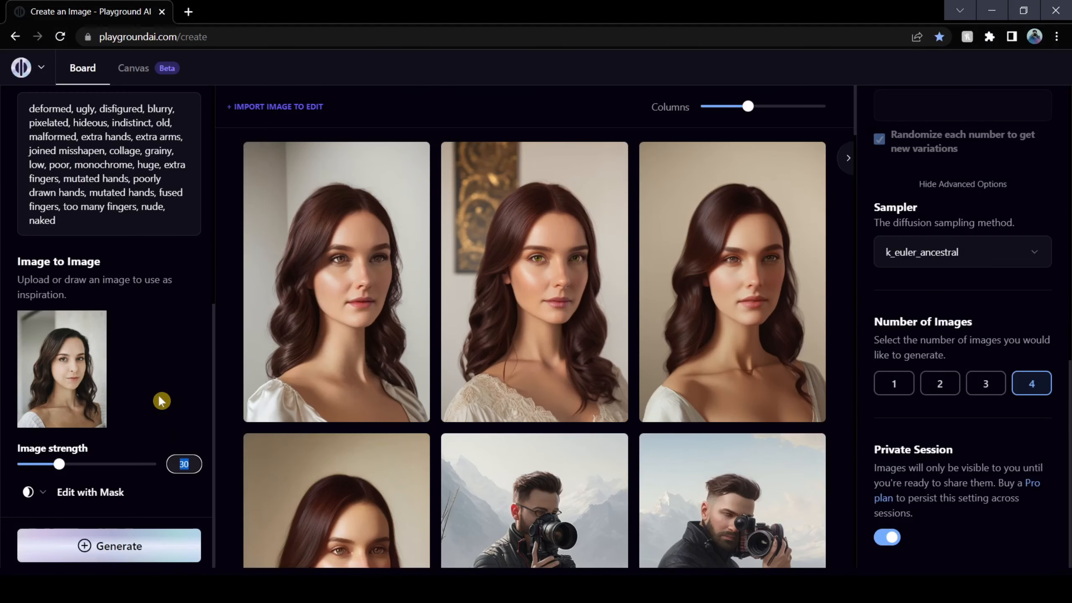
Set the reference photo's image strength to 50 and generate the brunette portraits again.
text(50)
click(169, 394)
scroll(172, 398, up, 10)
key(ctrl+Return)
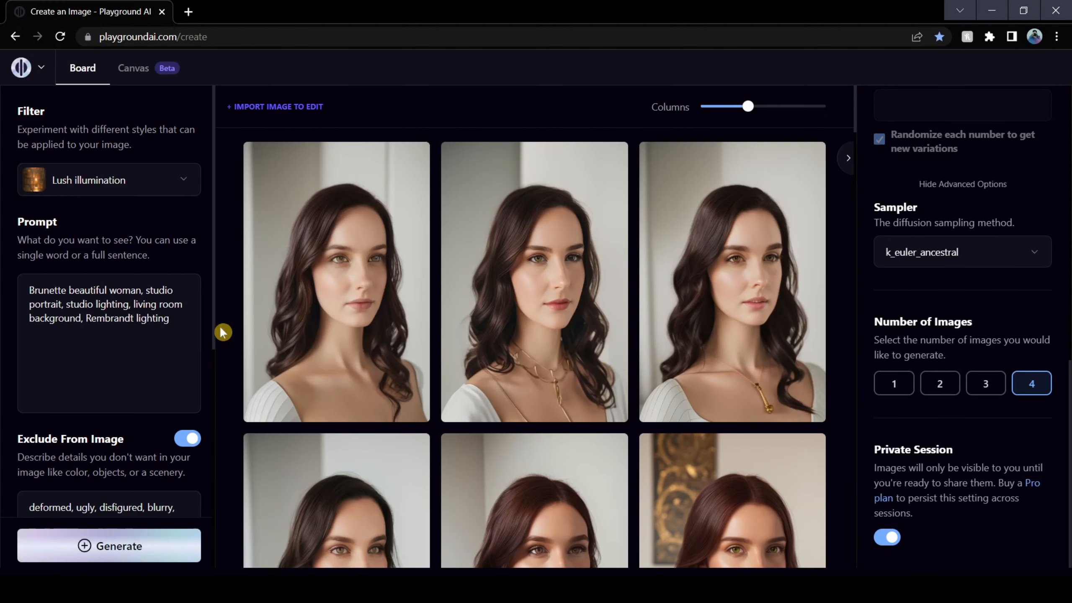
View the first three portraits generated with the image strength of 50 at full size.
click(409, 164)
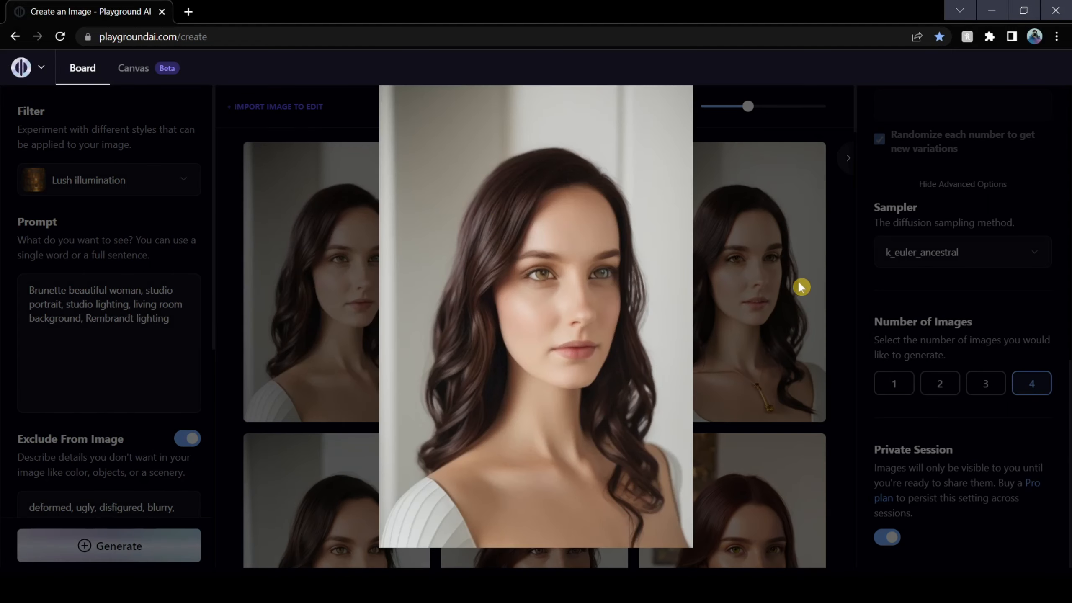
click(830, 294)
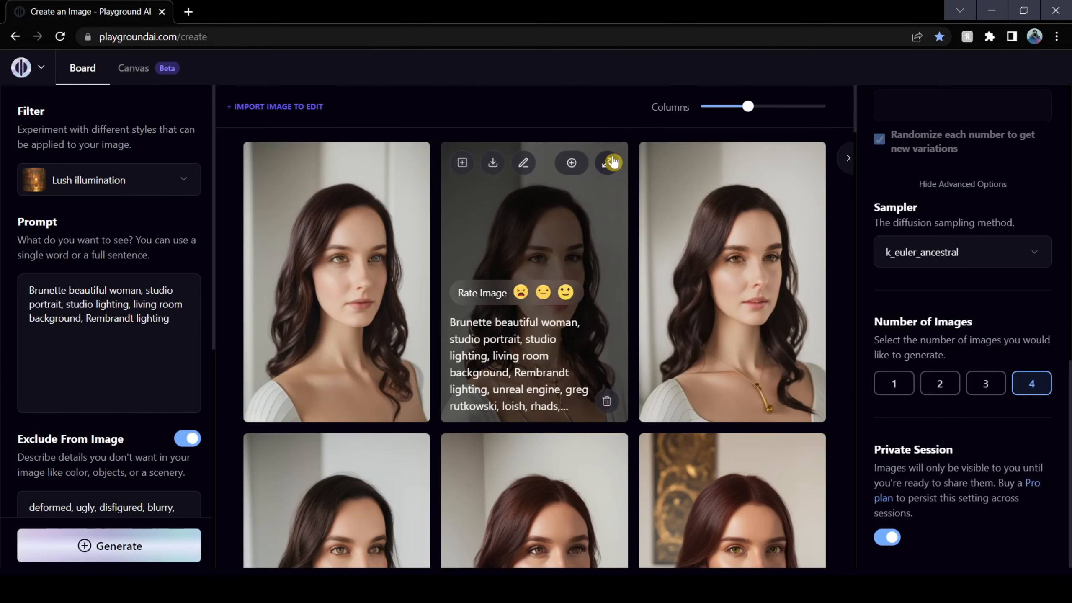
click(608, 163)
click(833, 308)
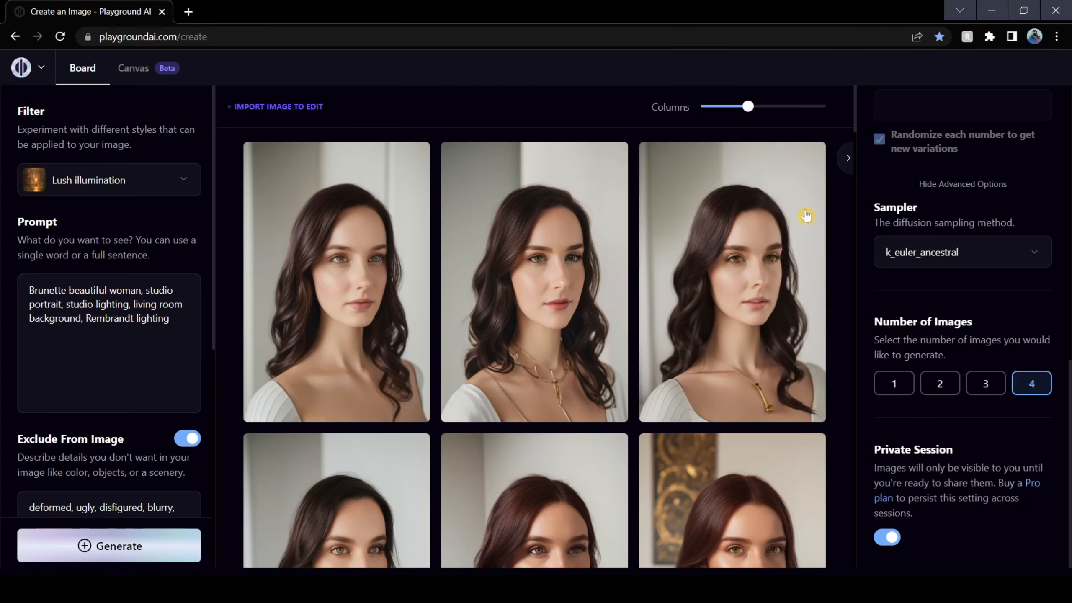
click(806, 164)
click(842, 297)
Generate images with the Ominous escape filter and the prompt "Scarlet Witch, eerie background, fire, red crown".
click(110, 180)
scroll(347, 320, down, 2)
scroll(347, 321, down, 1)
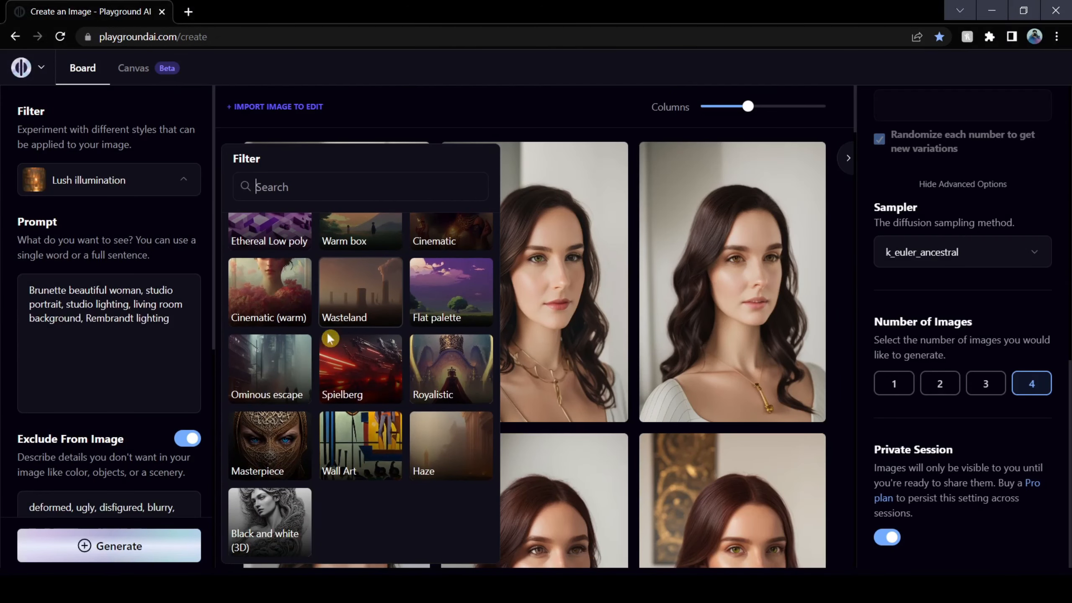
click(271, 368)
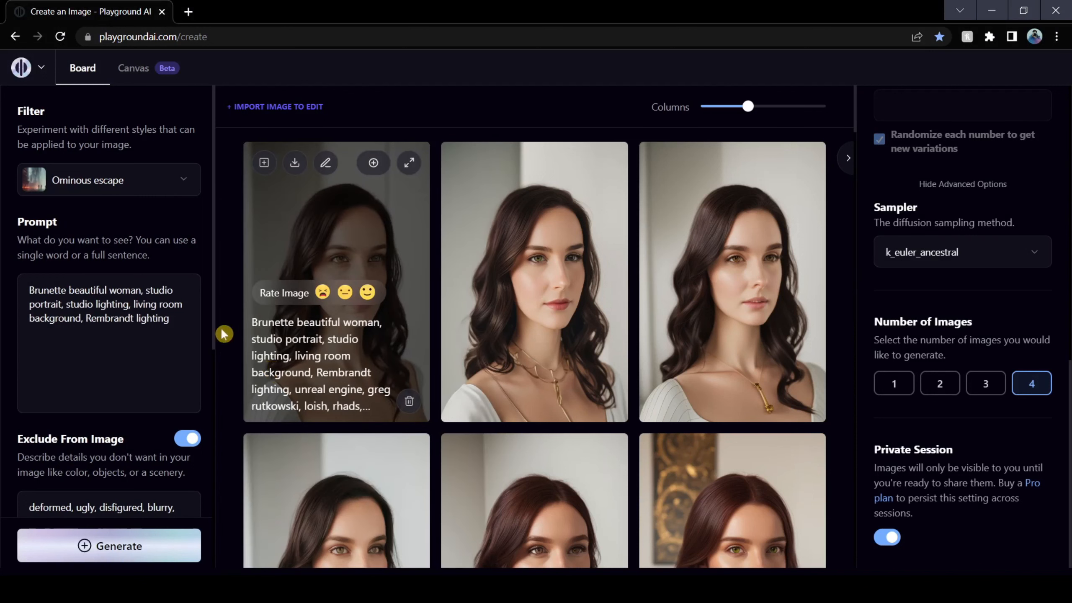
drag(177, 325, 24, 282)
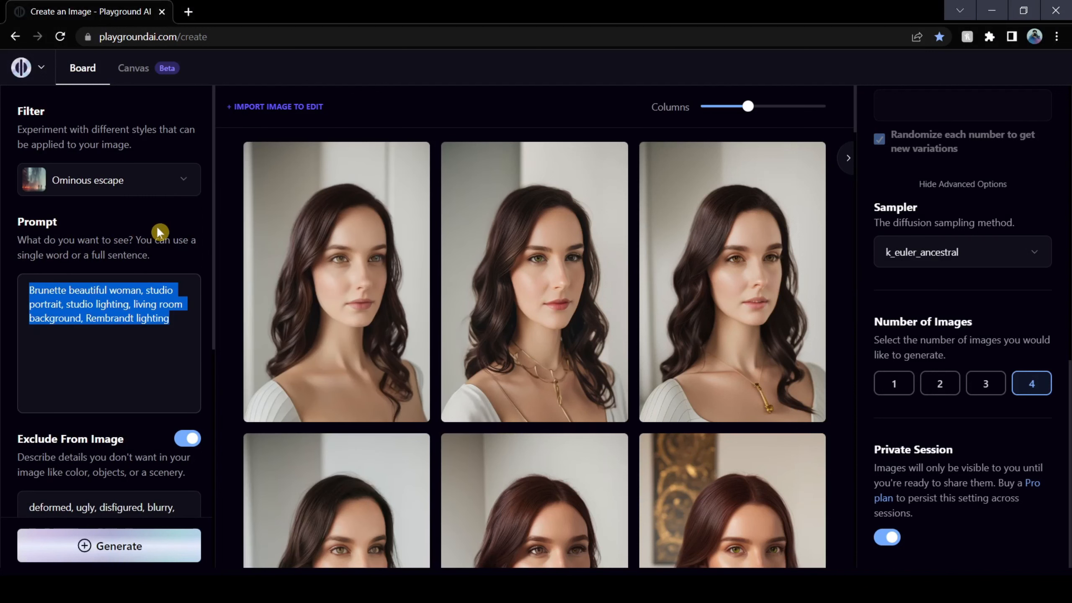
text(Scarlet Witch, eerie background, fire, red crown)
click(161, 546)
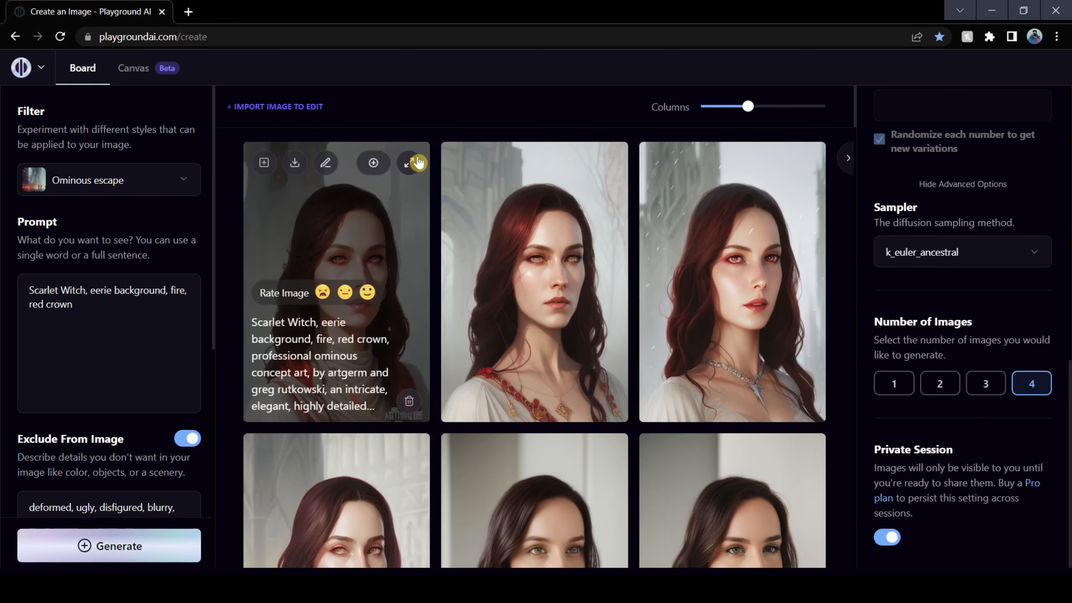
View the first three Scarlet Witch images at full size, one after another.
click(417, 163)
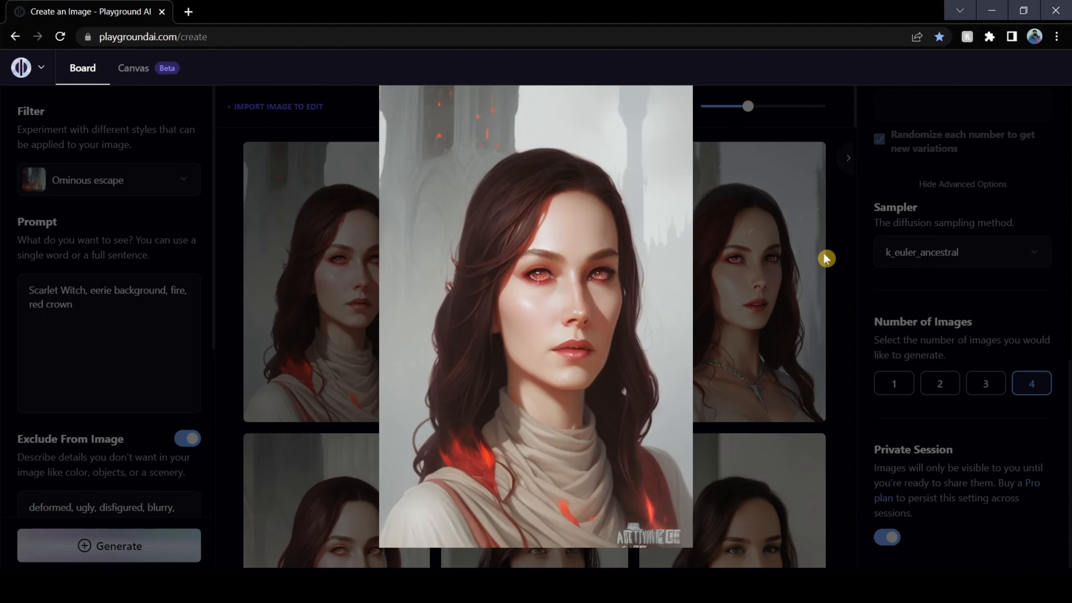
click(842, 251)
click(608, 171)
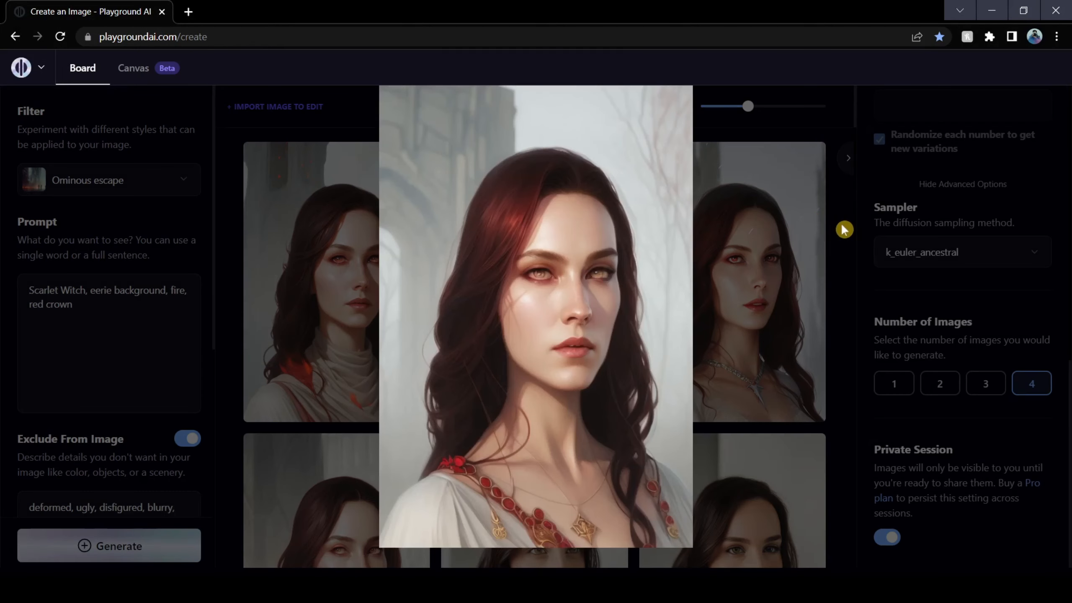
click(844, 229)
click(811, 163)
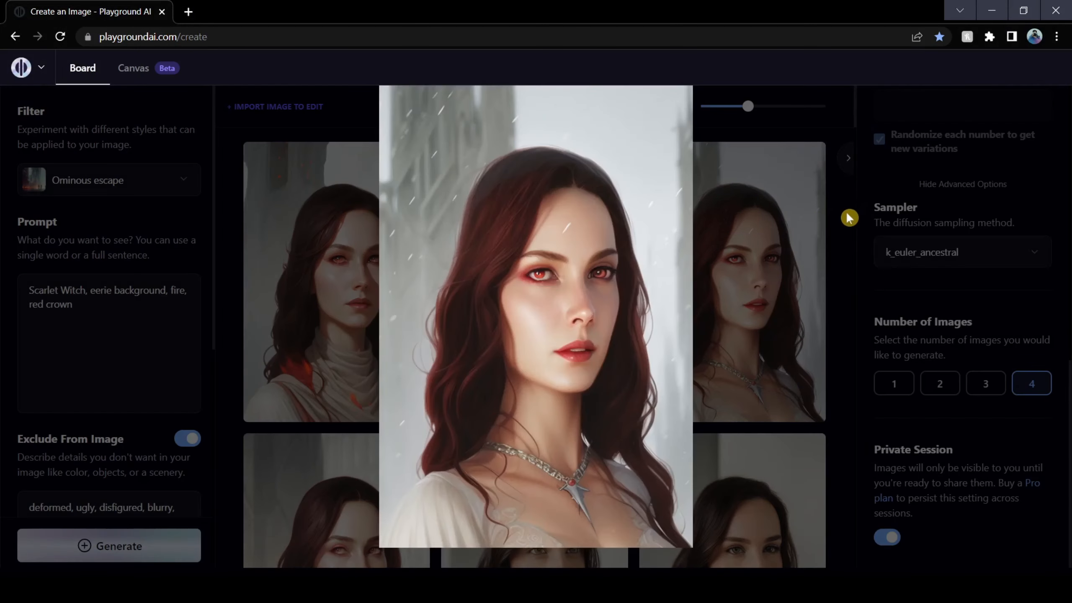
click(846, 224)
scroll(844, 228, down, 2)
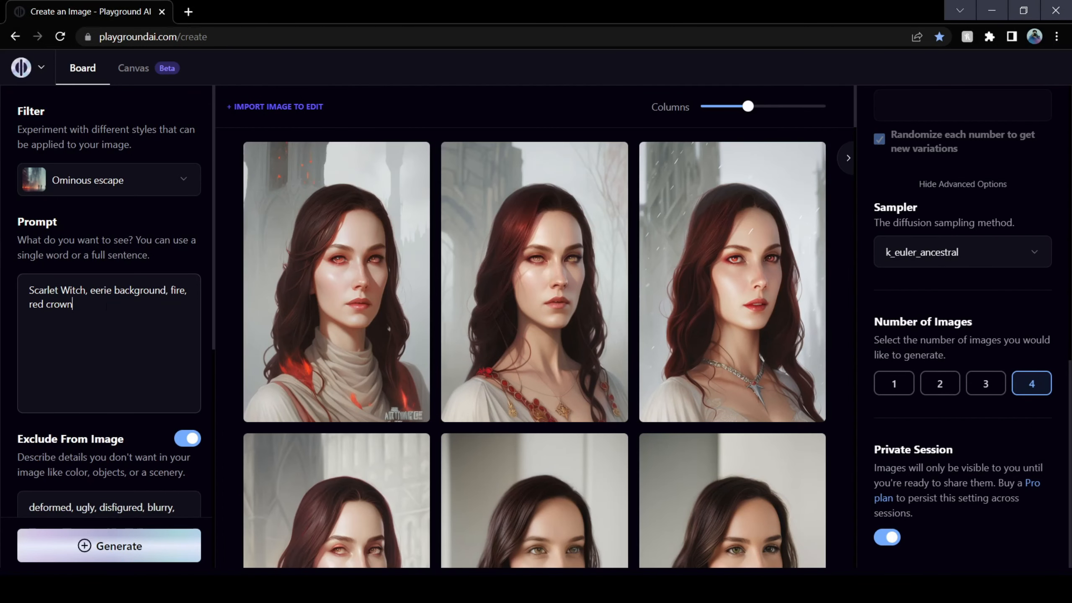
Replace the prompt with "Spiderwoman, eerie background, fire, black and gold" and generate new images.
drag(39, 290, 72, 304)
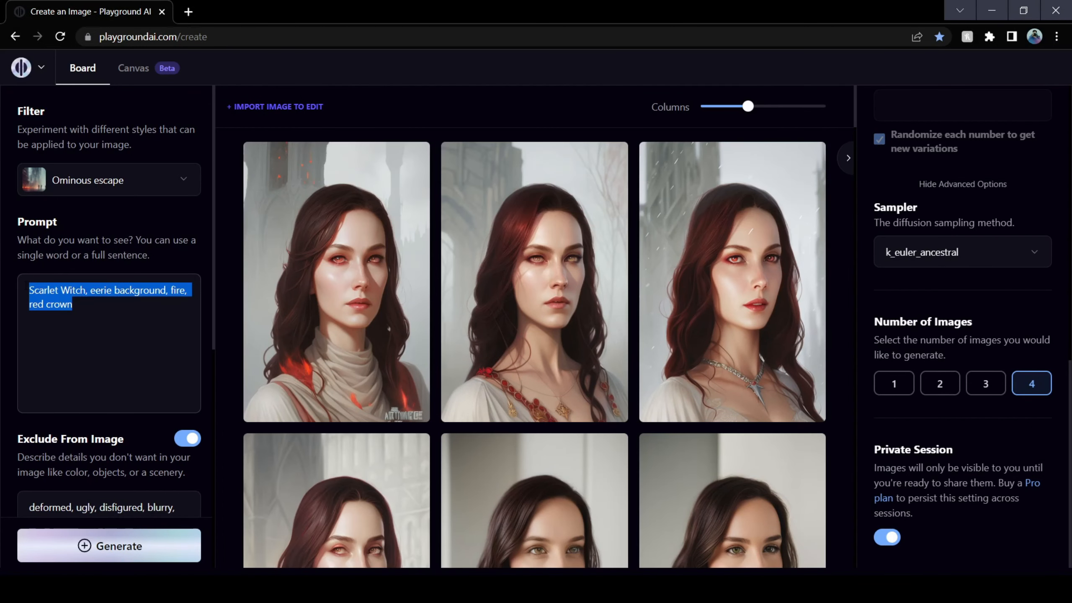
text(Spiderwoman, eerie background, fire, black and gold)
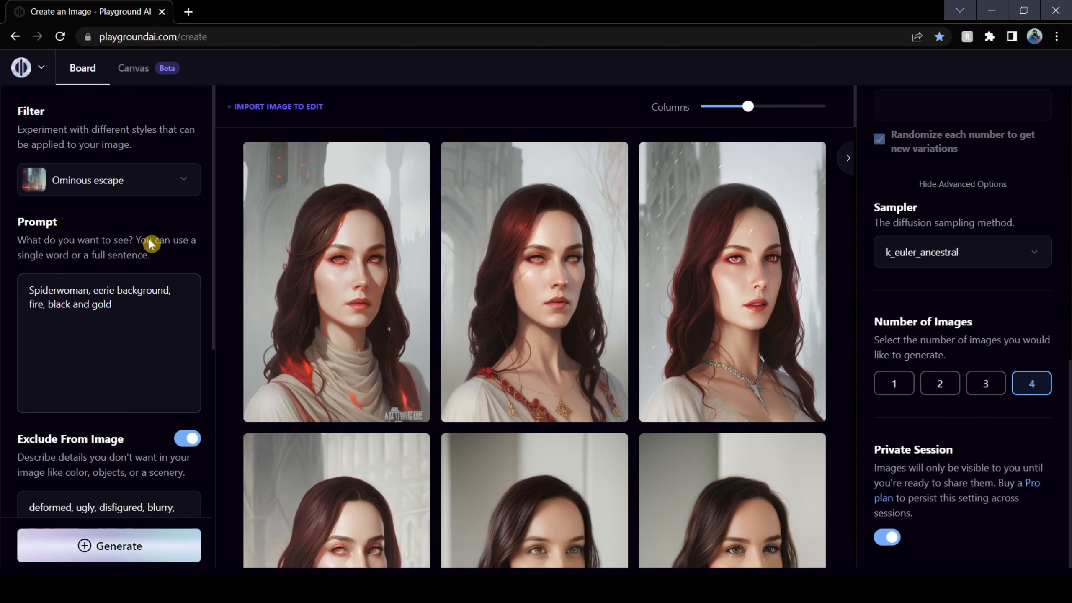
key(ctrl+Return)
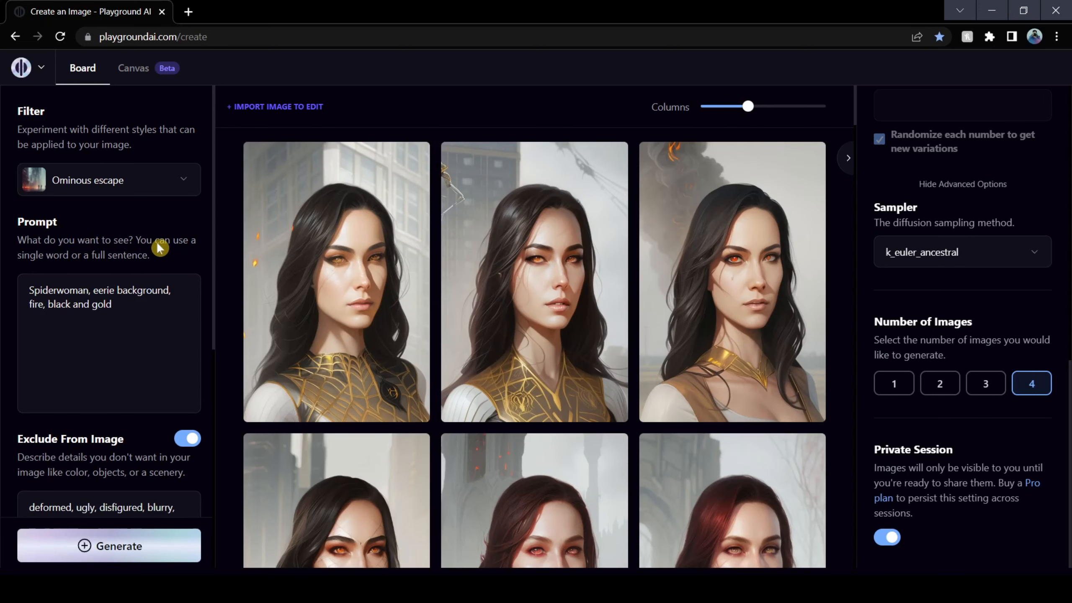
View all four Spiderwoman images at full size, including the one in the second row of the board.
click(412, 160)
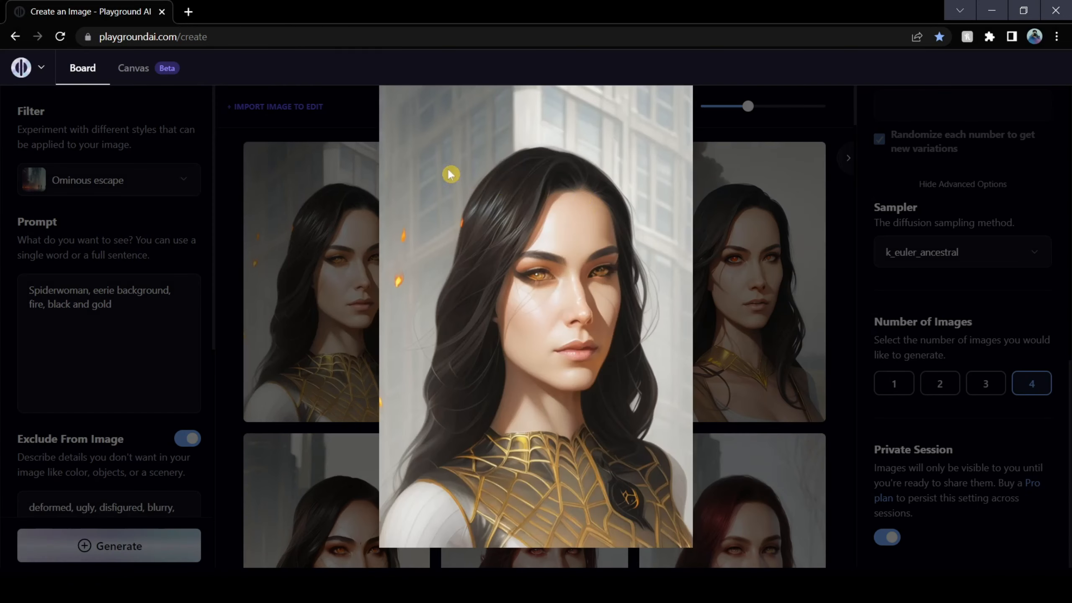
click(834, 209)
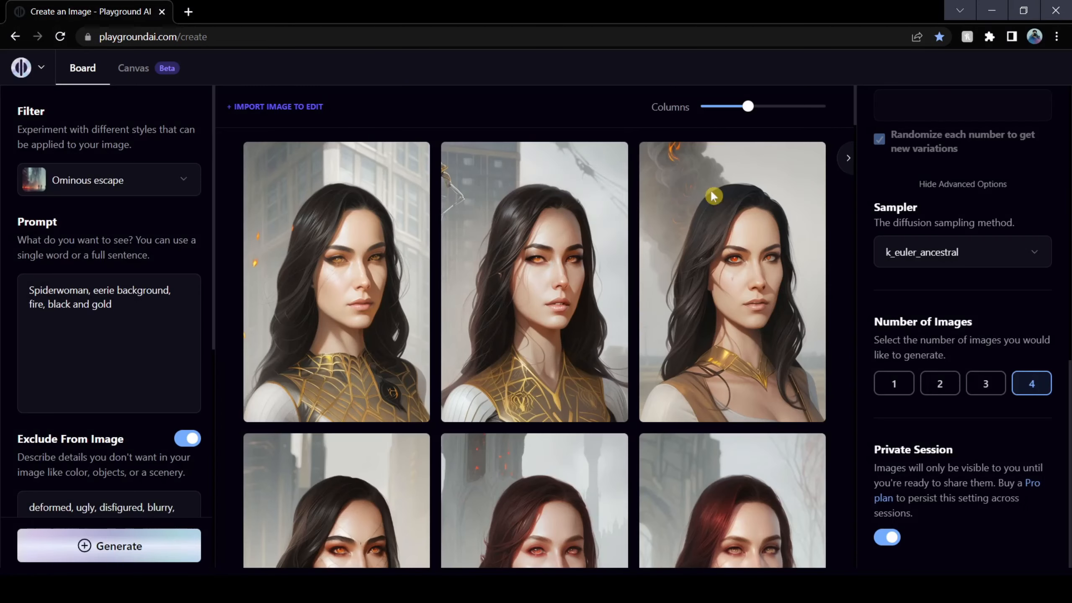
click(610, 161)
click(818, 207)
click(809, 162)
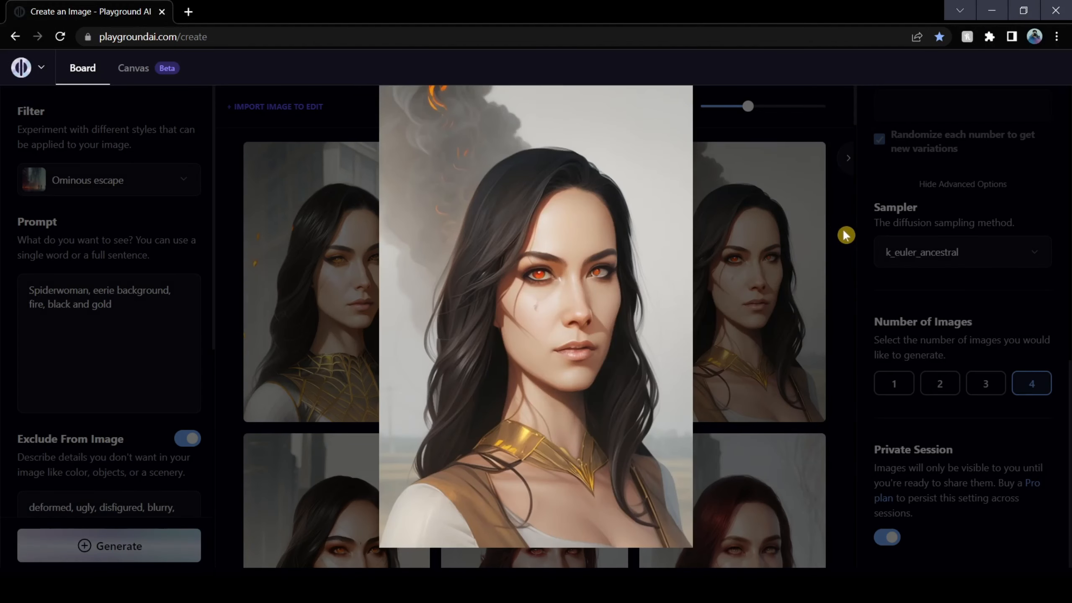
click(841, 235)
scroll(842, 233, down, 5)
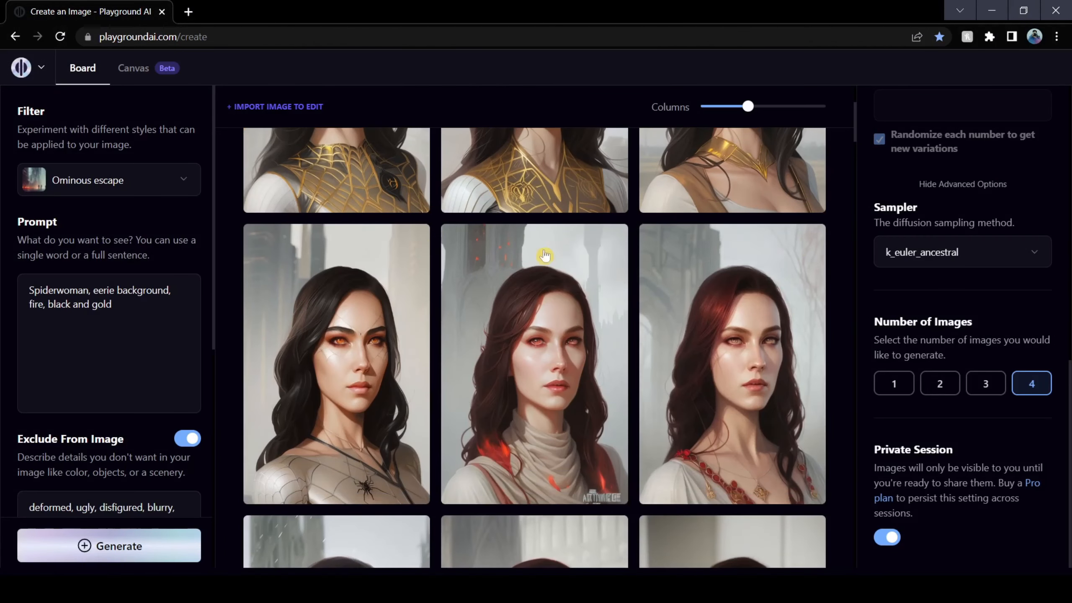
click(409, 249)
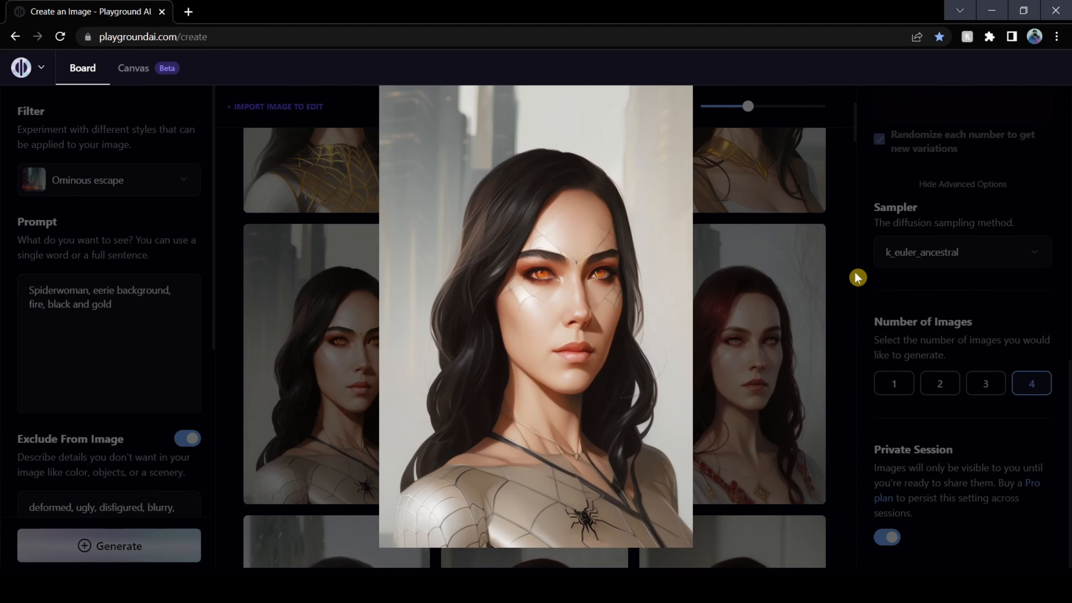
click(857, 278)
scroll(856, 277, up, 5)
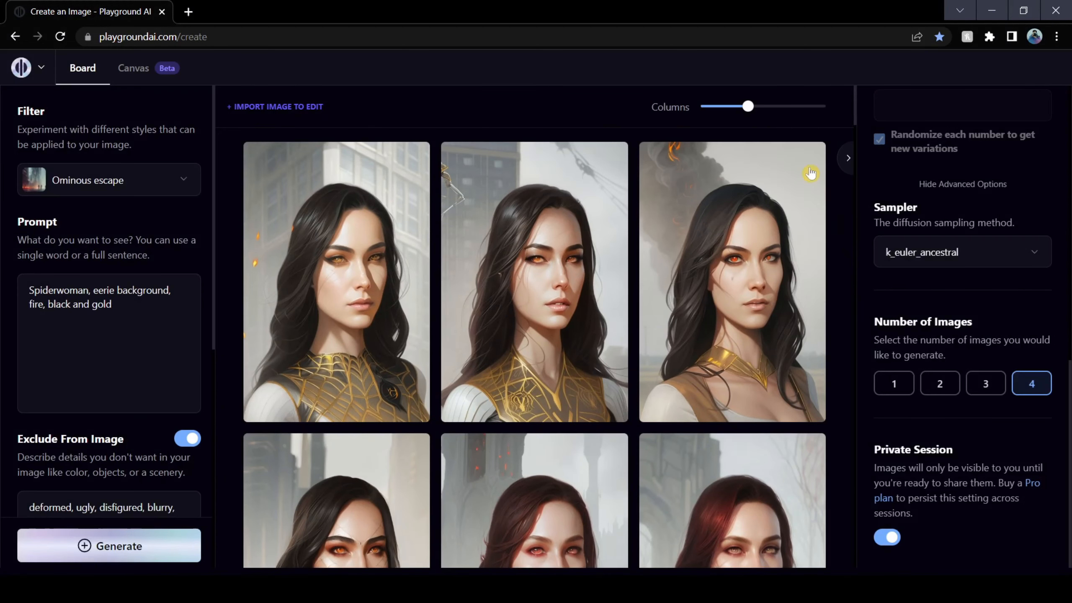
Apply face restoration to the third Spiderwoman image, the one with the gold collar and smoke behind her.
click(769, 163)
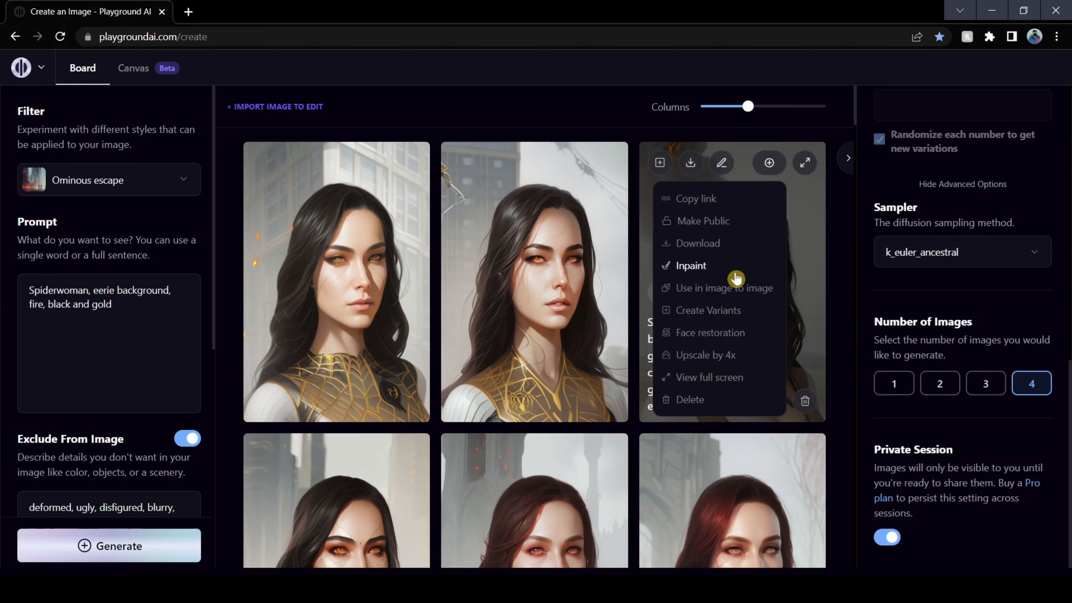
click(711, 335)
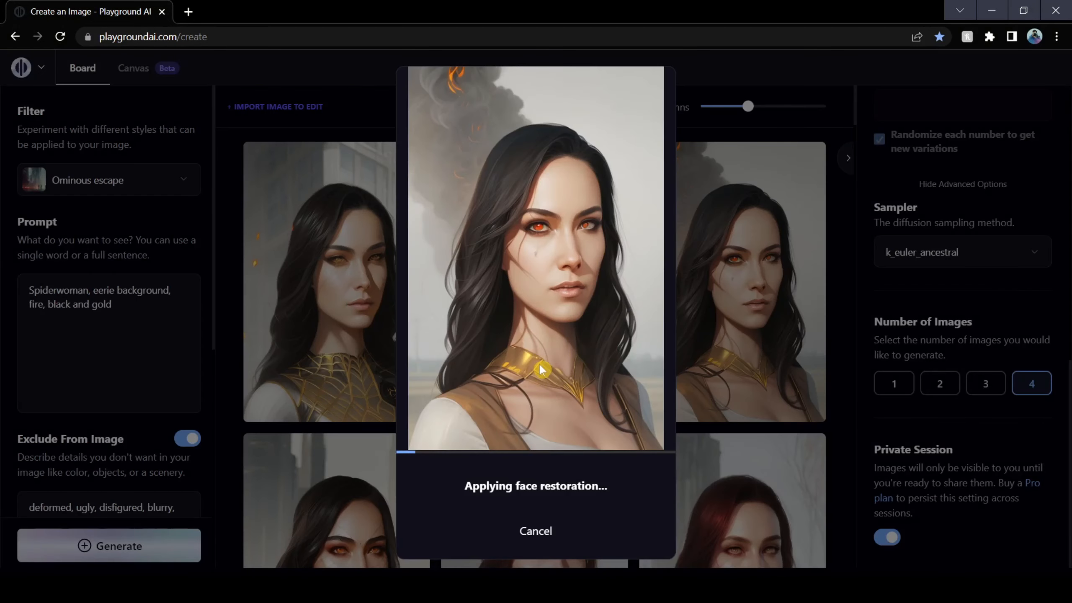